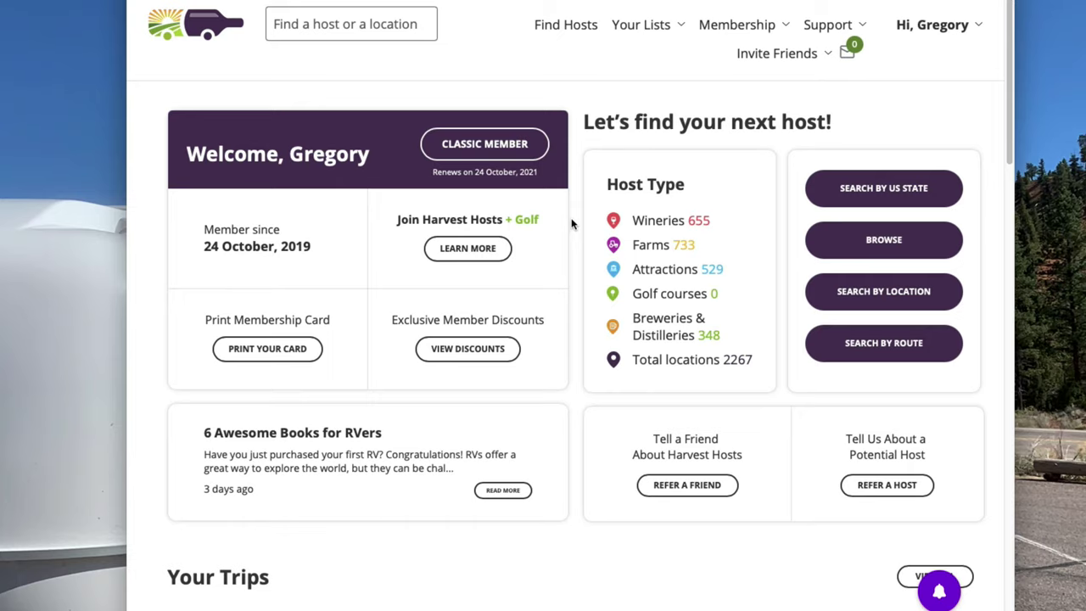
# Search Harvest Hosts by US state, allow location access, and choose North Carolina (82 hosts)
pyautogui.click(872, 187)
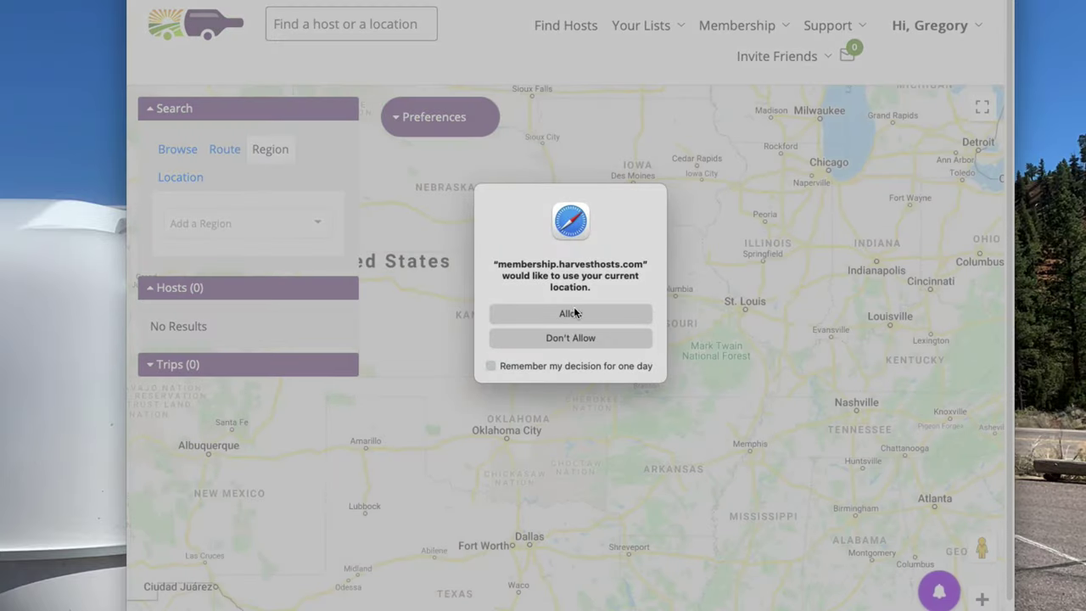
pyautogui.click(572, 313)
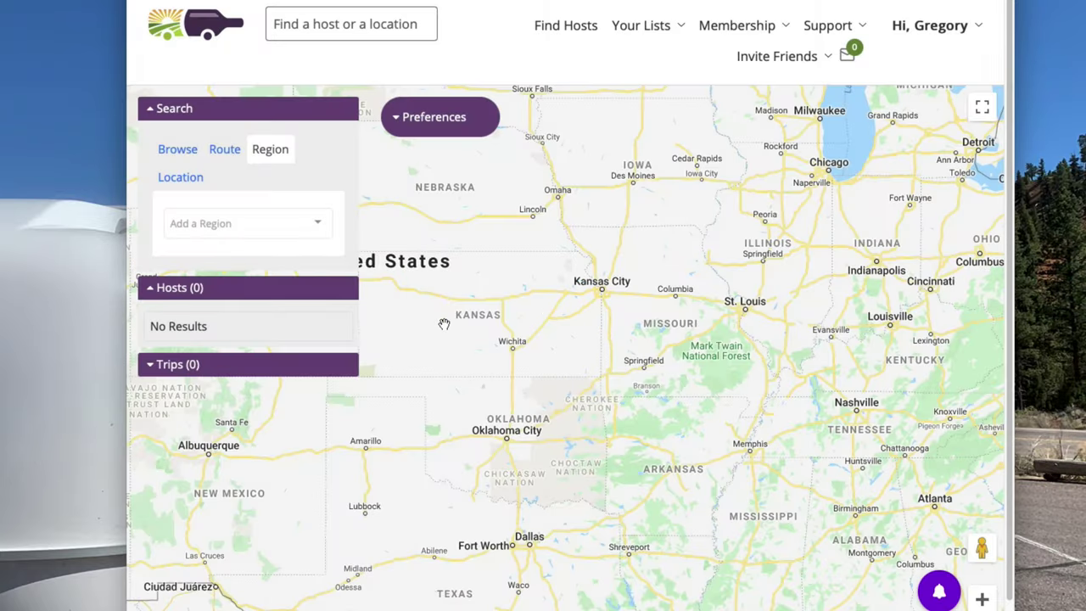
pyautogui.click(321, 225)
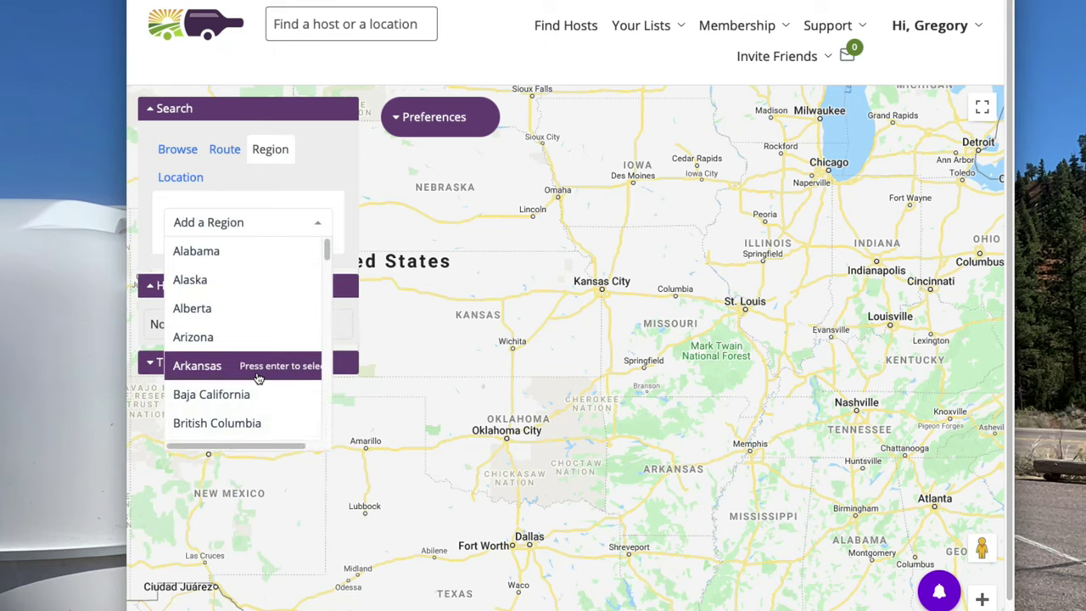
pyautogui.scroll(-5, 257, 379)
pyautogui.scroll(-3, 258, 379)
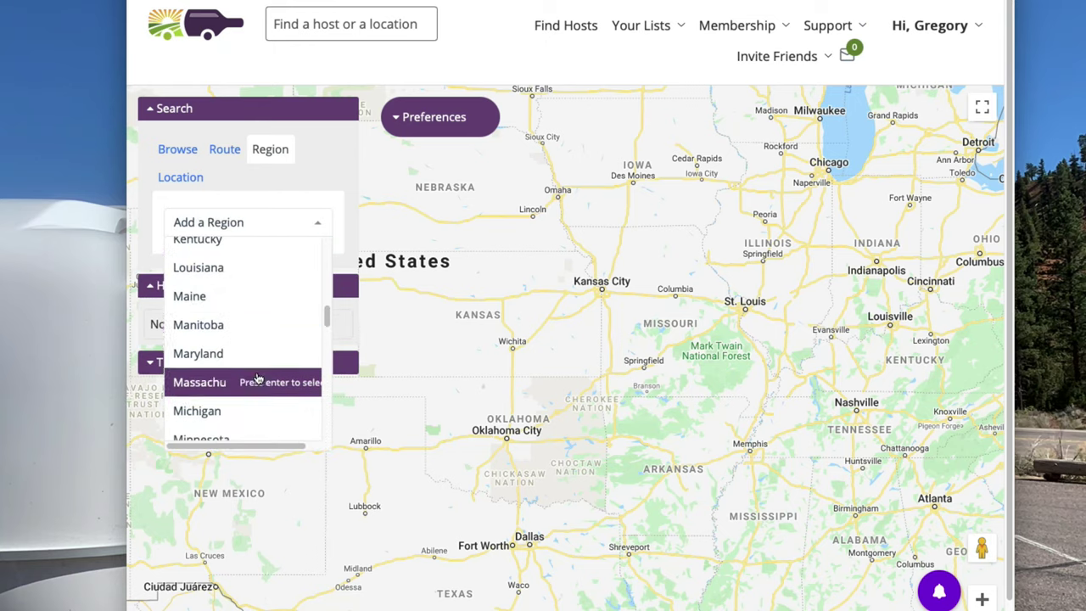
pyautogui.scroll(-5, 257, 376)
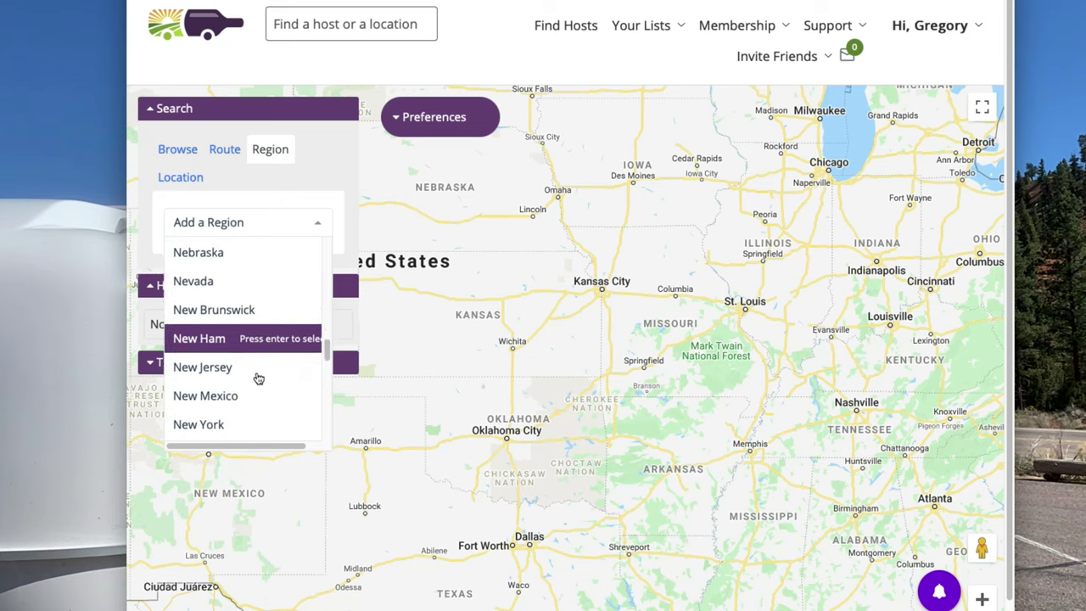
pyautogui.click(238, 350)
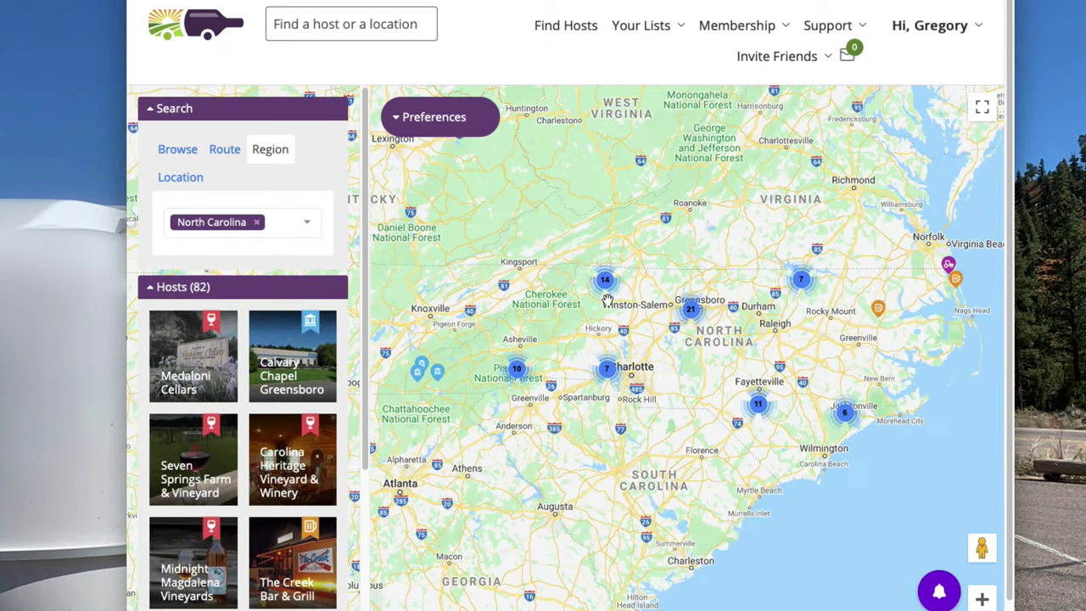
# Zoom the map to the Asheville area and open the Jewel of the Blue Ridge Vineyard profile near Marshall
pyautogui.click(983, 600)
pyautogui.click(982, 600)
pyautogui.moveTo(647, 486); pyautogui.dragTo(846, 529)
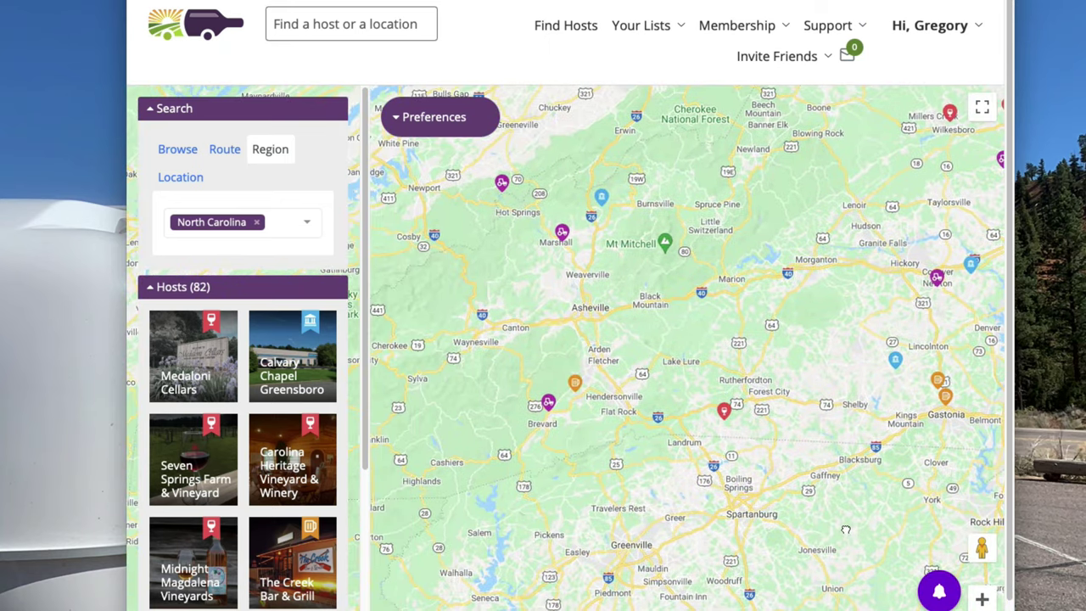
pyautogui.click(564, 236)
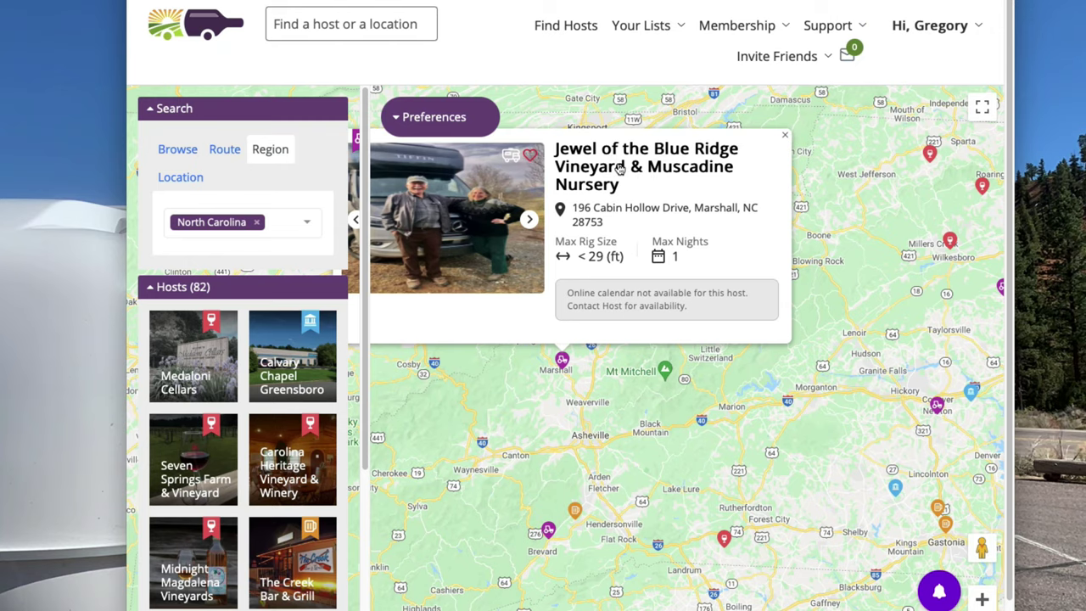
pyautogui.click(620, 169)
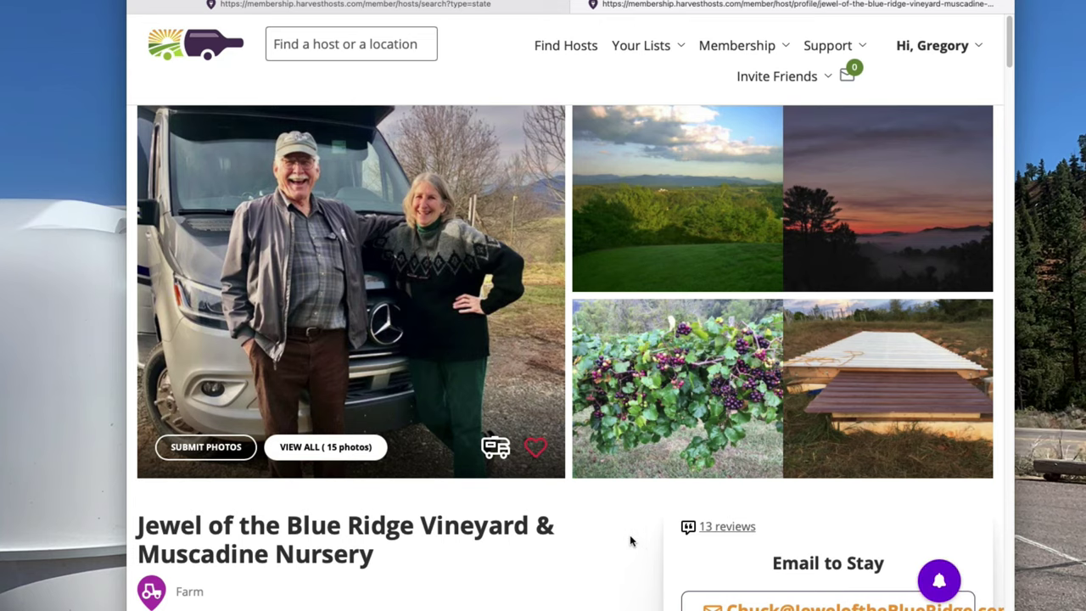
pyautogui.scroll(-4, 630, 540)
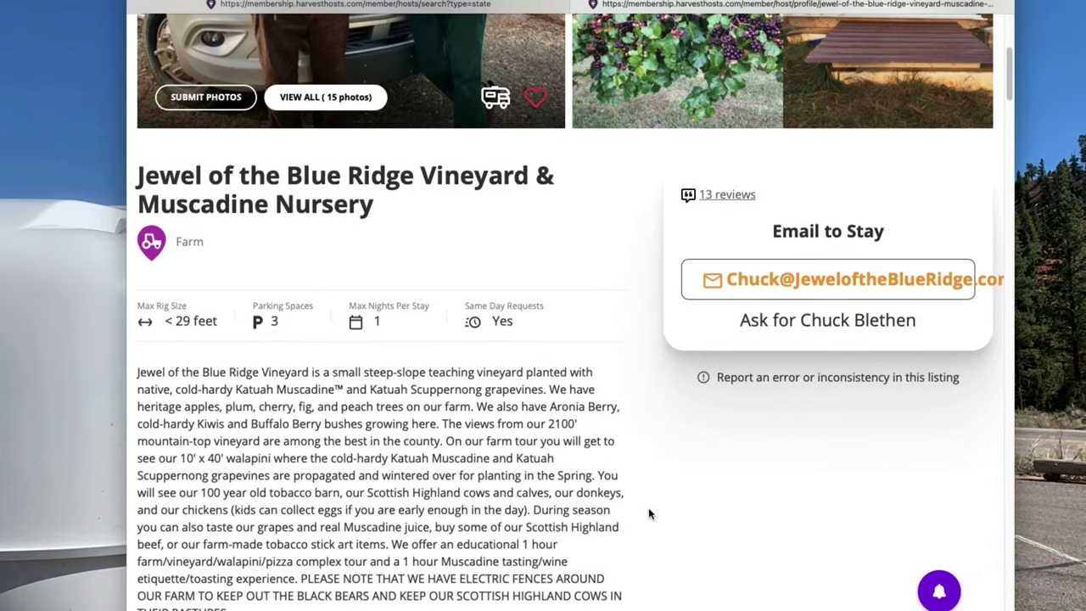
pyautogui.scroll(-1, 649, 513)
pyautogui.scroll(-2, 646, 512)
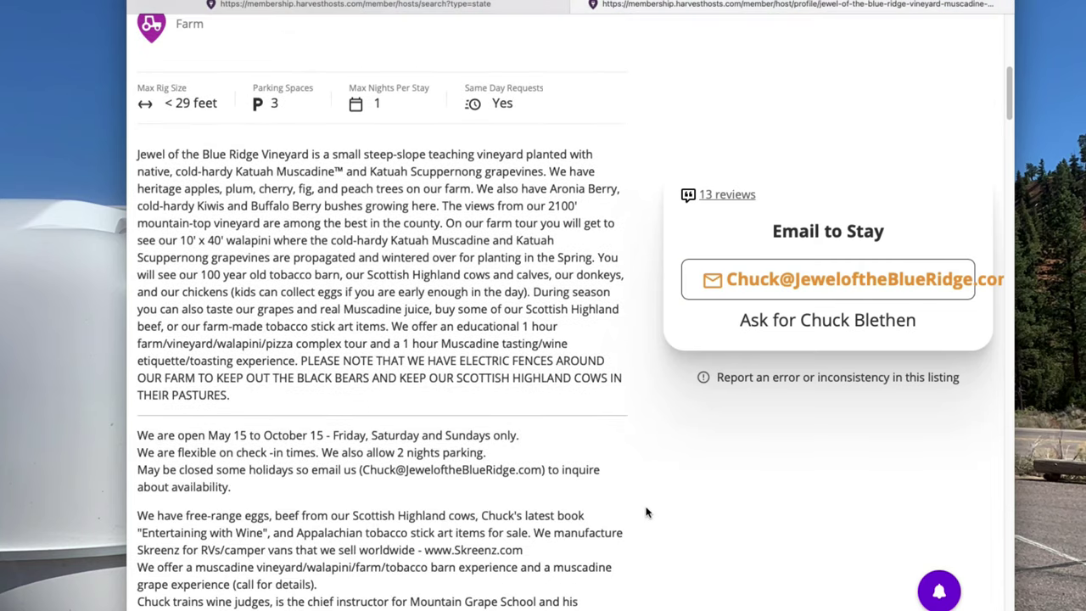
pyautogui.scroll(-2, 647, 513)
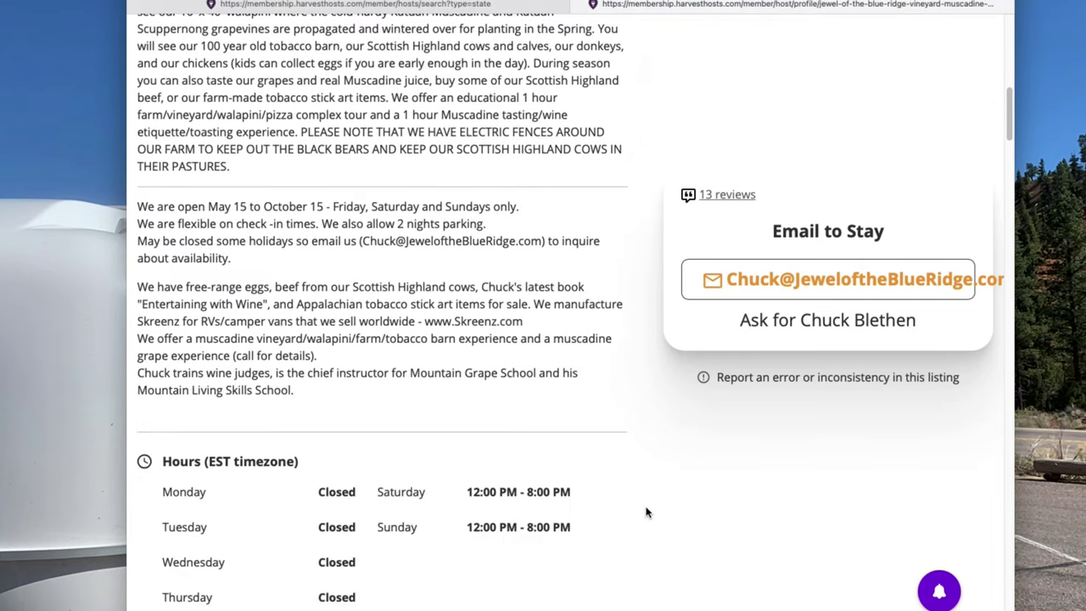
pyautogui.scroll(-3, 646, 513)
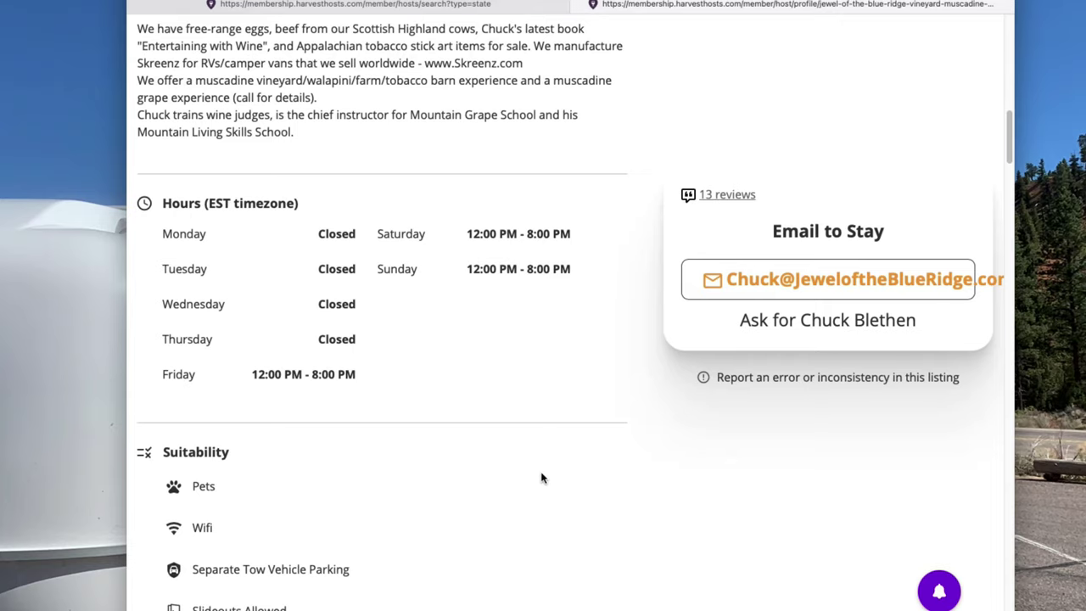
pyautogui.scroll(-2, 539, 475)
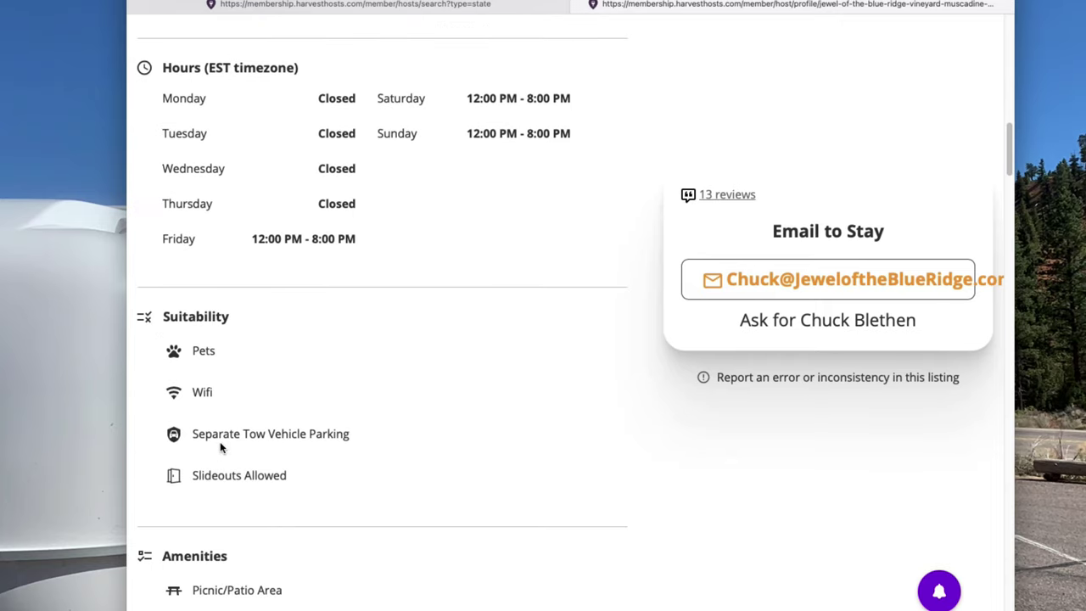
pyautogui.scroll(-2, 475, 503)
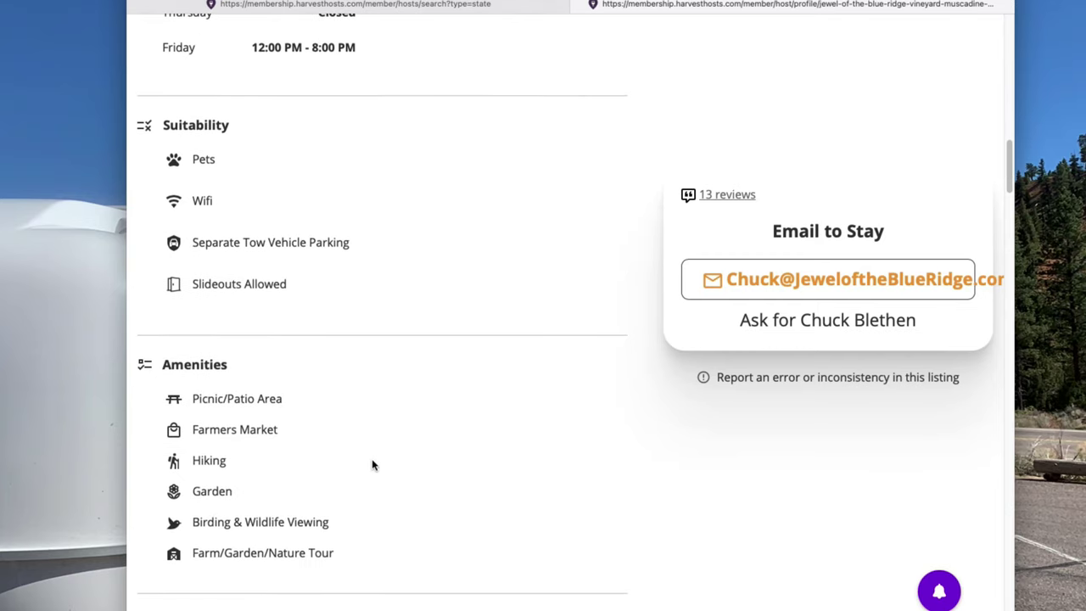
pyautogui.scroll(-3, 392, 536)
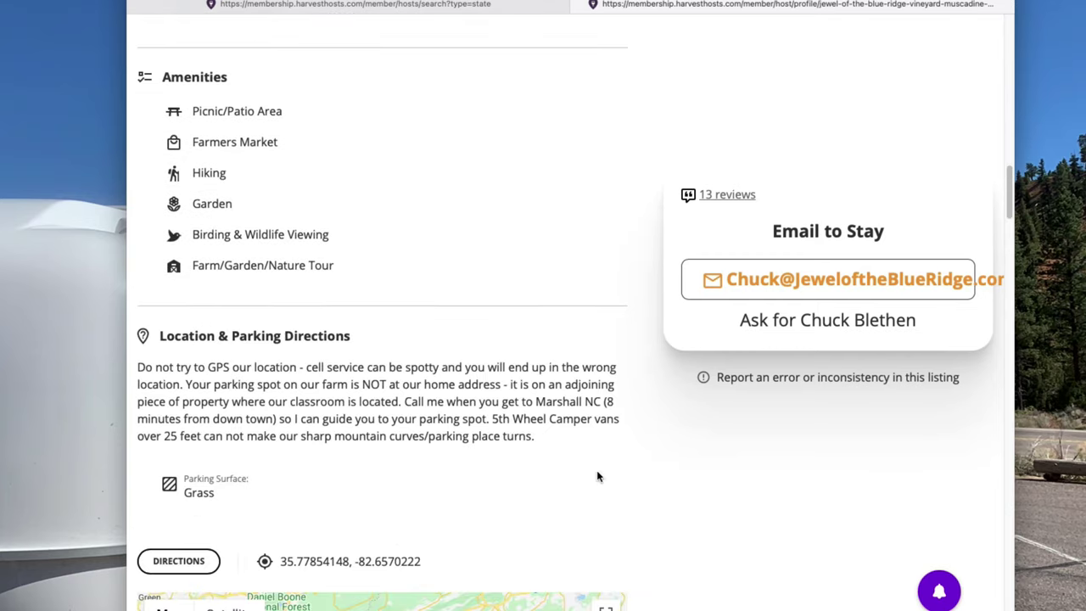
pyautogui.scroll(-5, 691, 493)
pyautogui.scroll(-5, 690, 493)
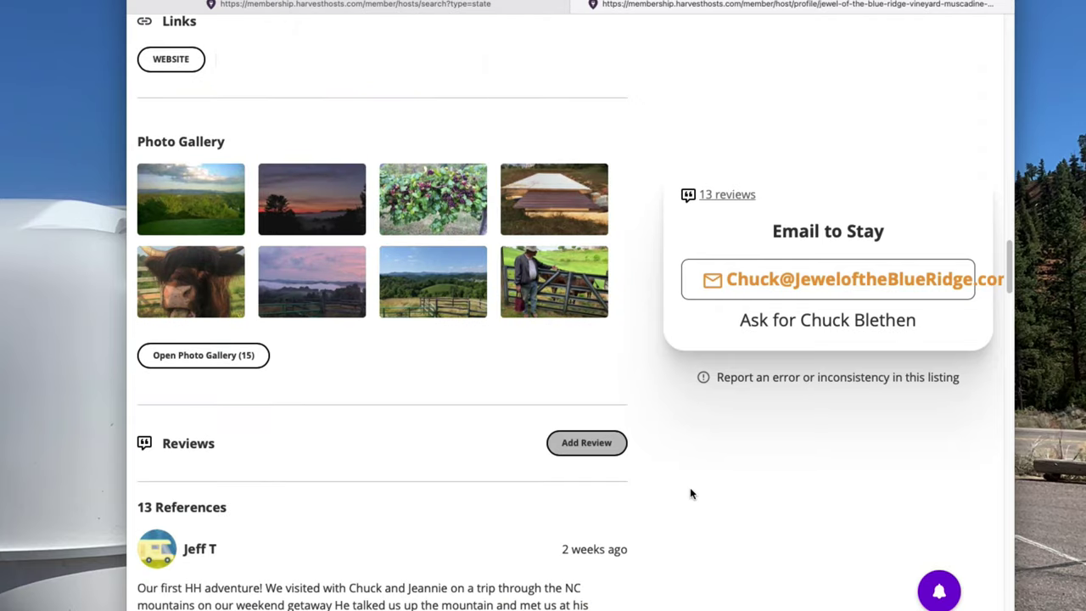
pyautogui.scroll(-2, 690, 494)
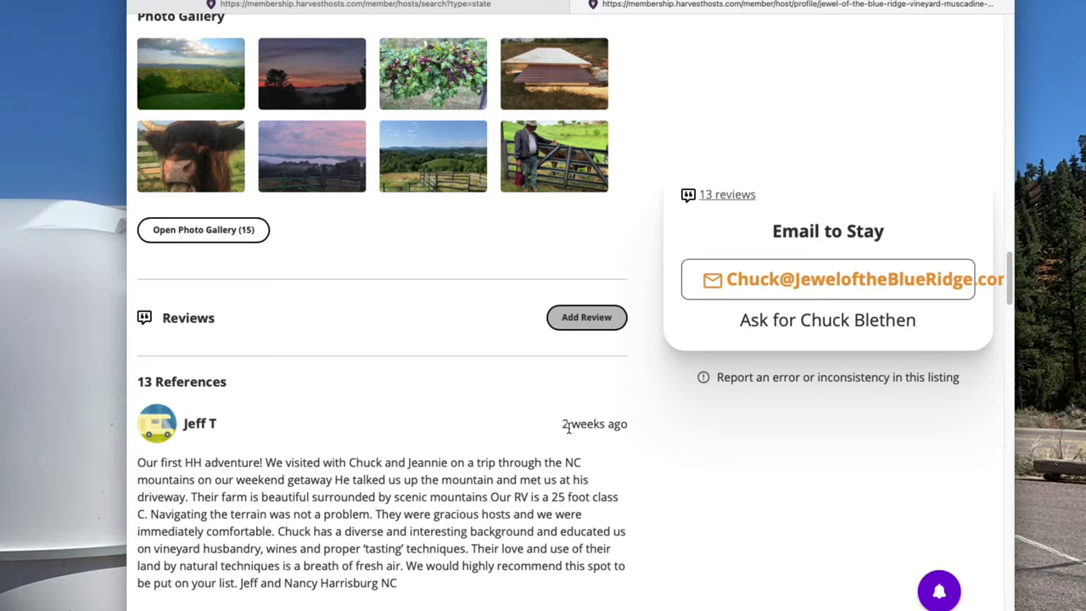
pyautogui.scroll(5, 647, 367)
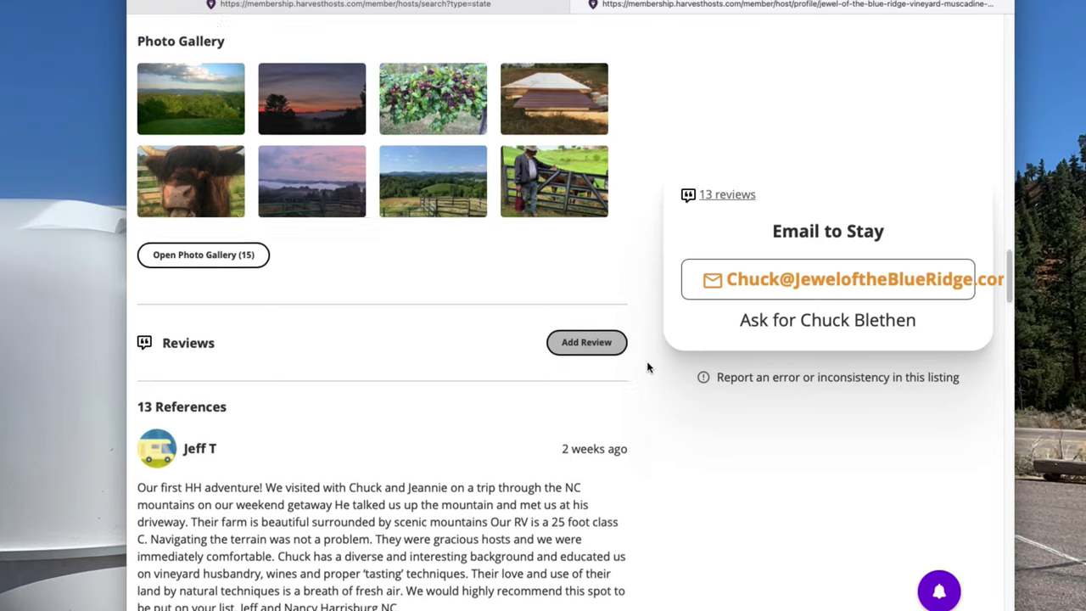
pyautogui.scroll(10, 647, 366)
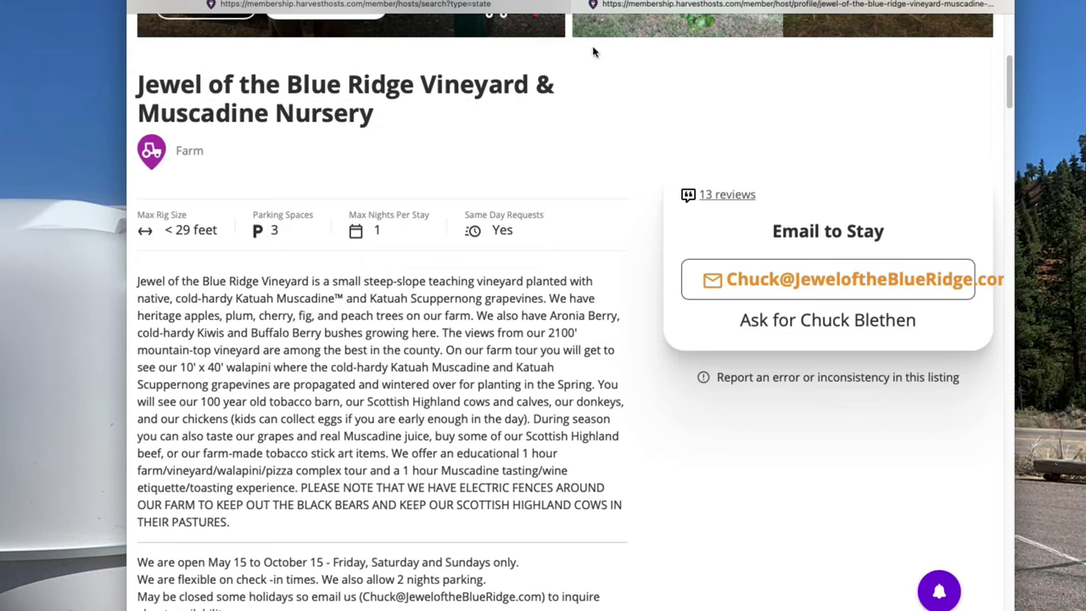
# Back on the map, dismiss the Jewel card and open the Stardust Cellars profile in Wilkesboro
pyautogui.click(564, 7)
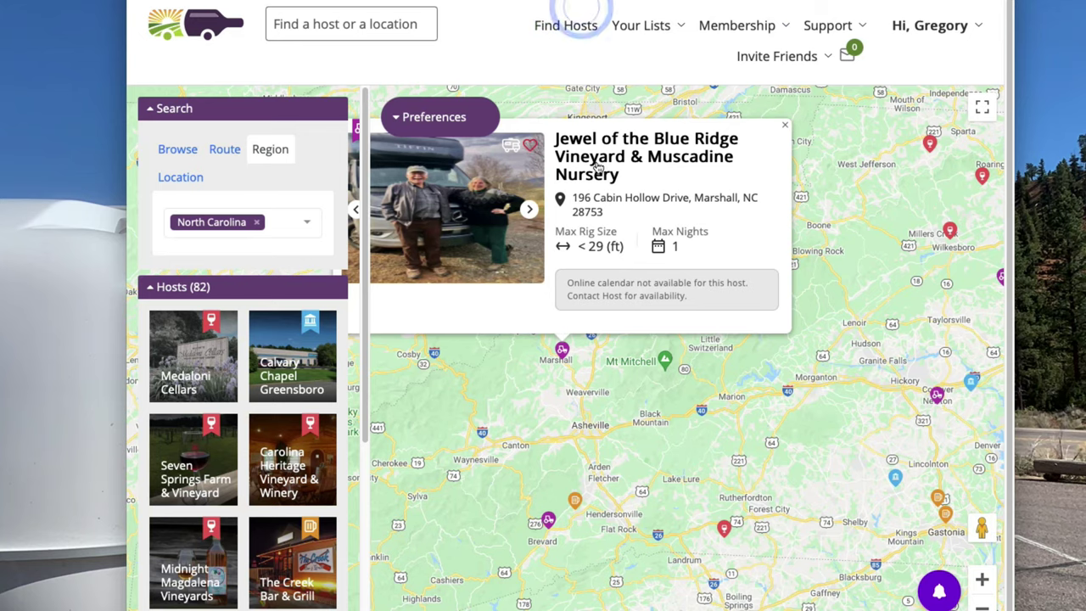
pyautogui.click(786, 121)
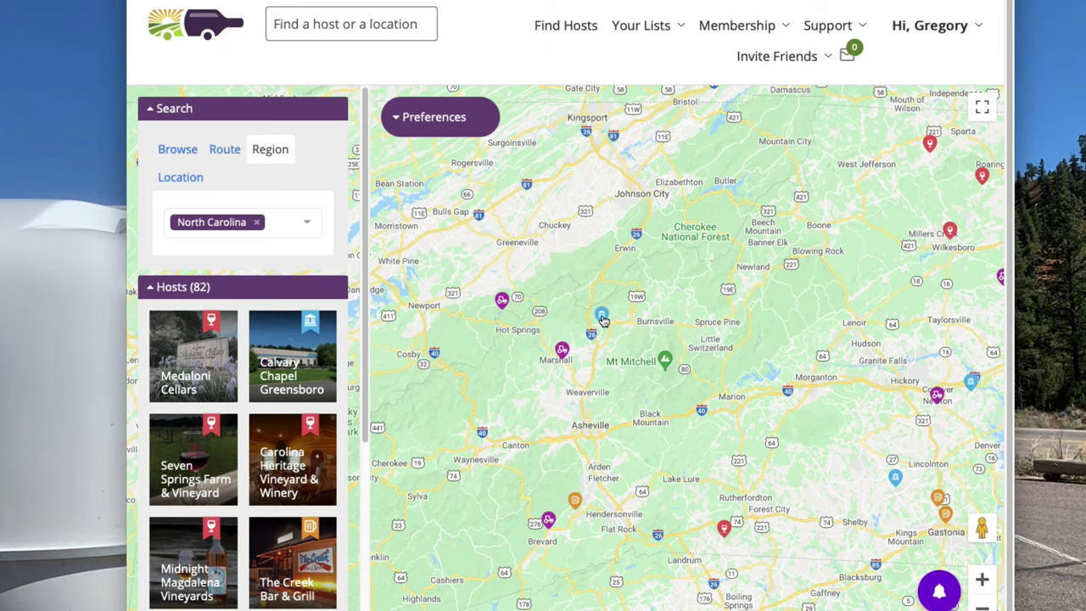
pyautogui.moveTo(707, 291); pyautogui.dragTo(547, 371)
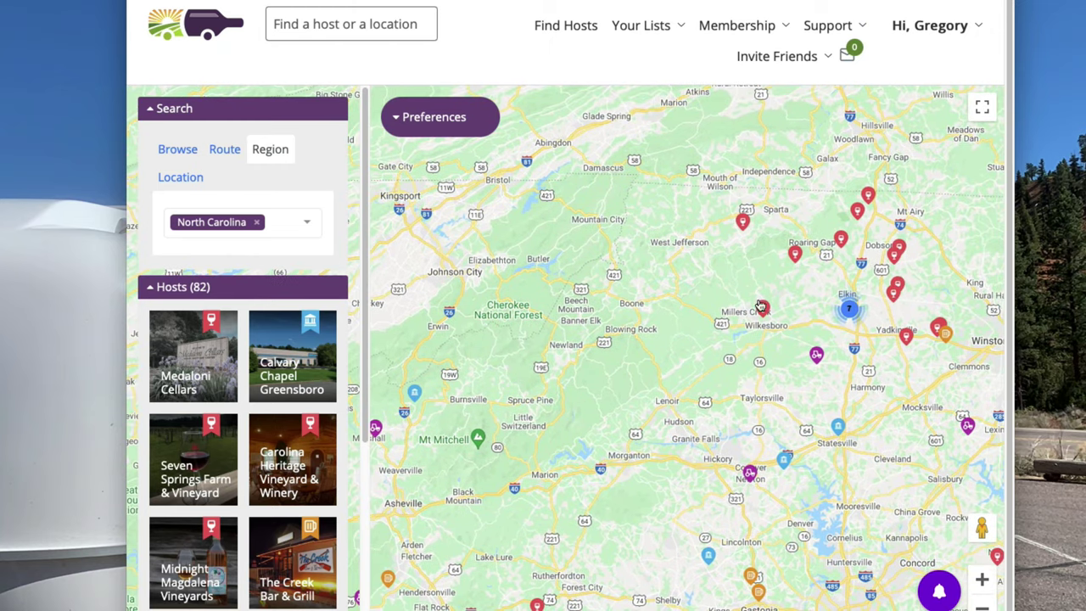
pyautogui.click(761, 307)
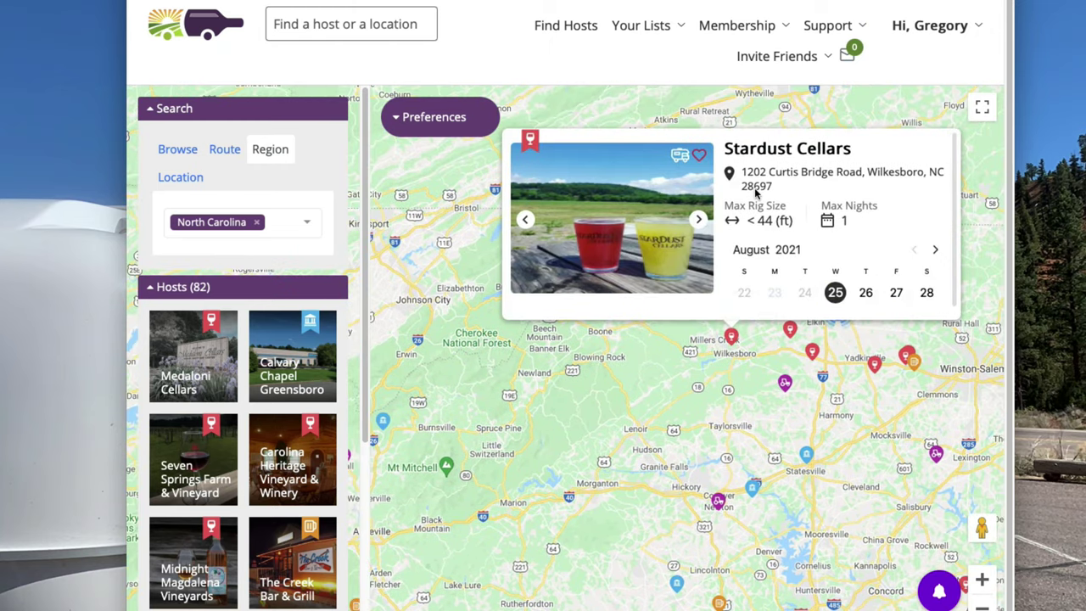
pyautogui.click(772, 153)
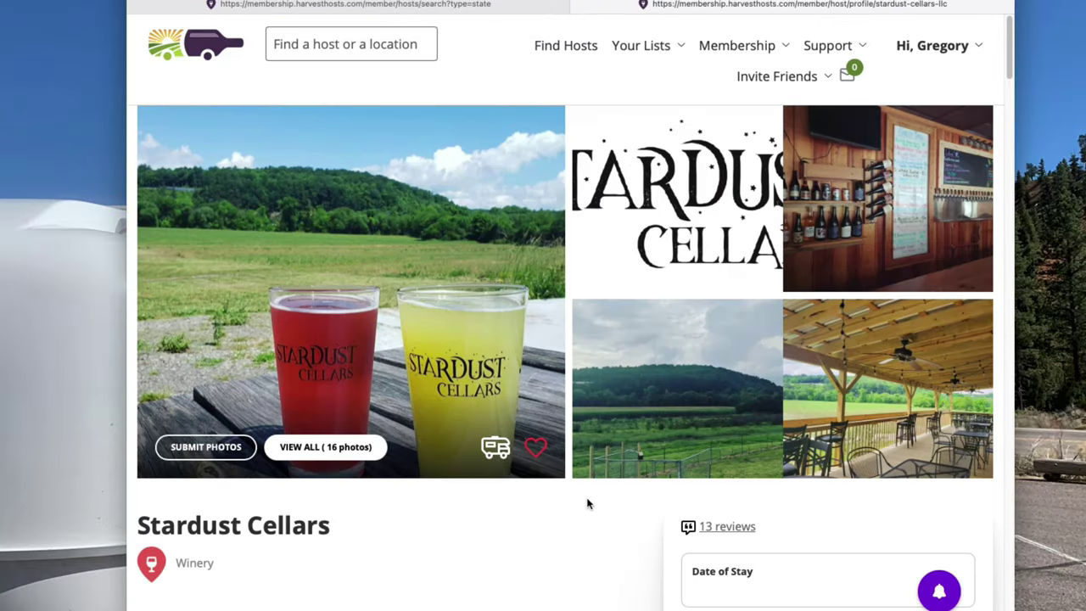
# Leave the Stardust Cellars profile and zoom the map to RagApple Lassie Vineyards near Boonville
pyautogui.scroll(-5, 586, 502)
pyautogui.scroll(-5, 586, 504)
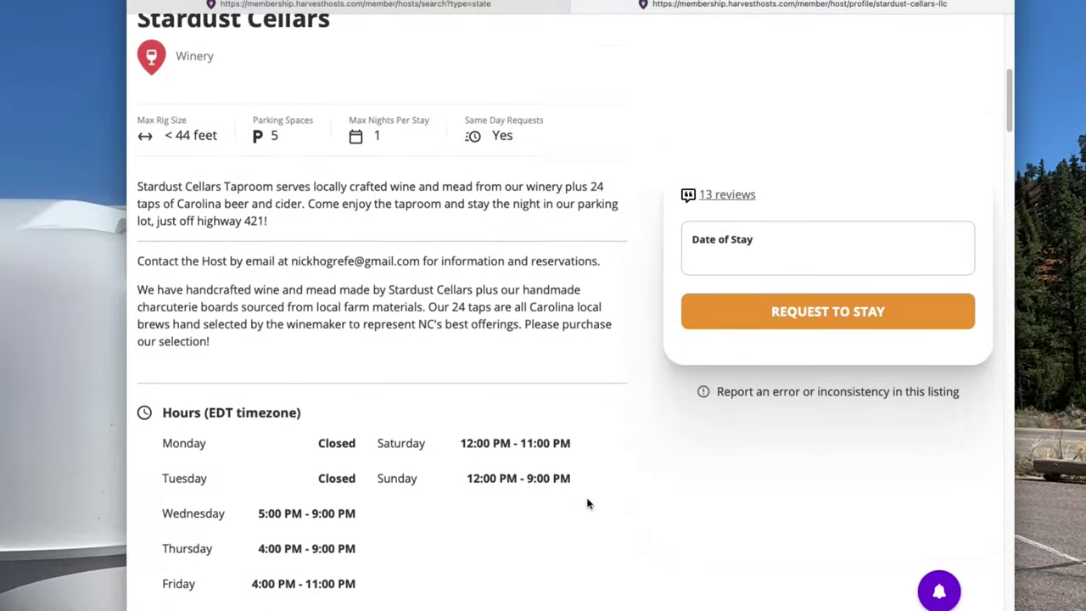
pyautogui.scroll(-6, 586, 503)
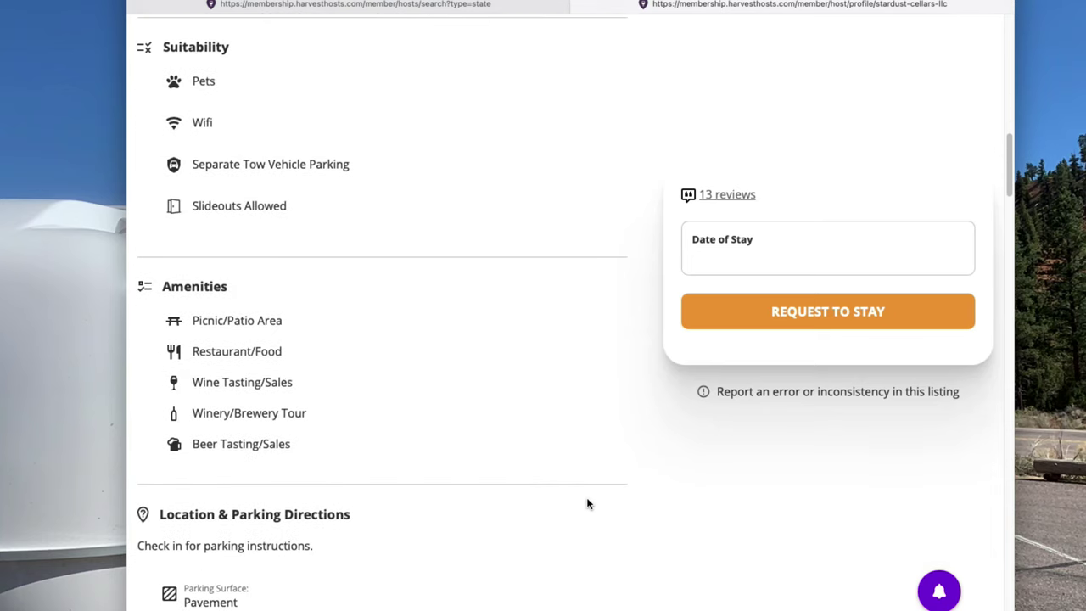
pyautogui.scroll(15, 586, 504)
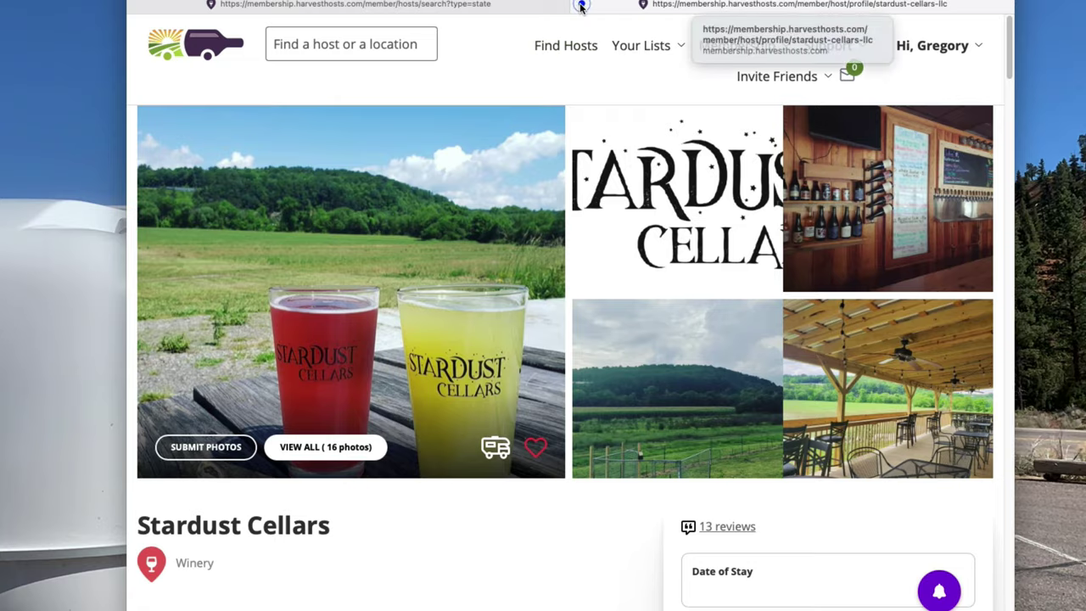
pyautogui.click(581, 6)
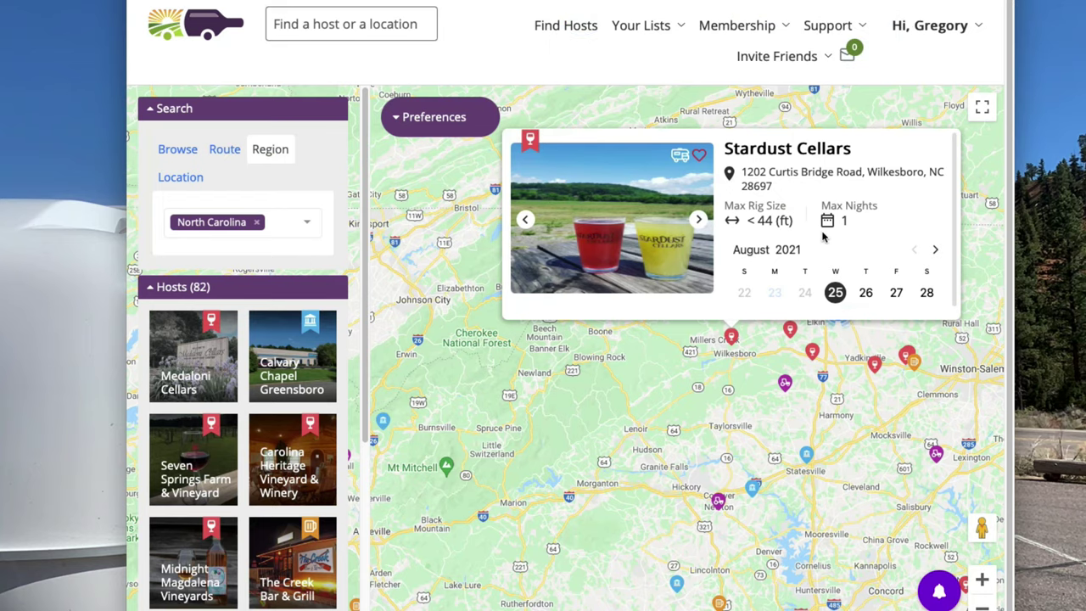
pyautogui.doubleClick(660, 376)
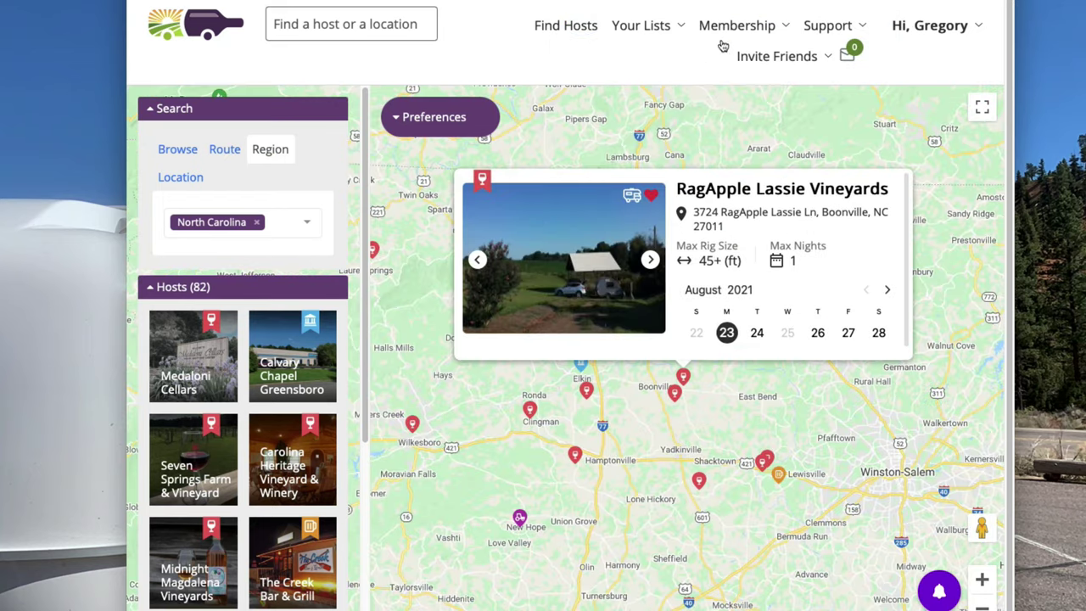
# Open Boondockers Welcome from the bookmarks and search for hosts within 200 miles of boone nc
pyautogui.click(827, 2)
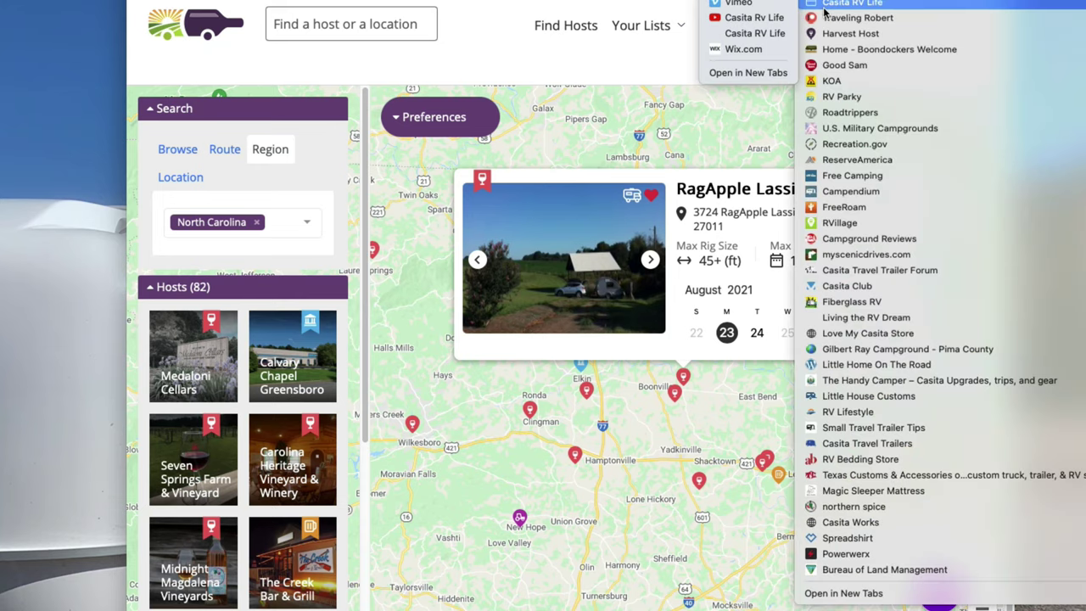
pyautogui.click(827, 51)
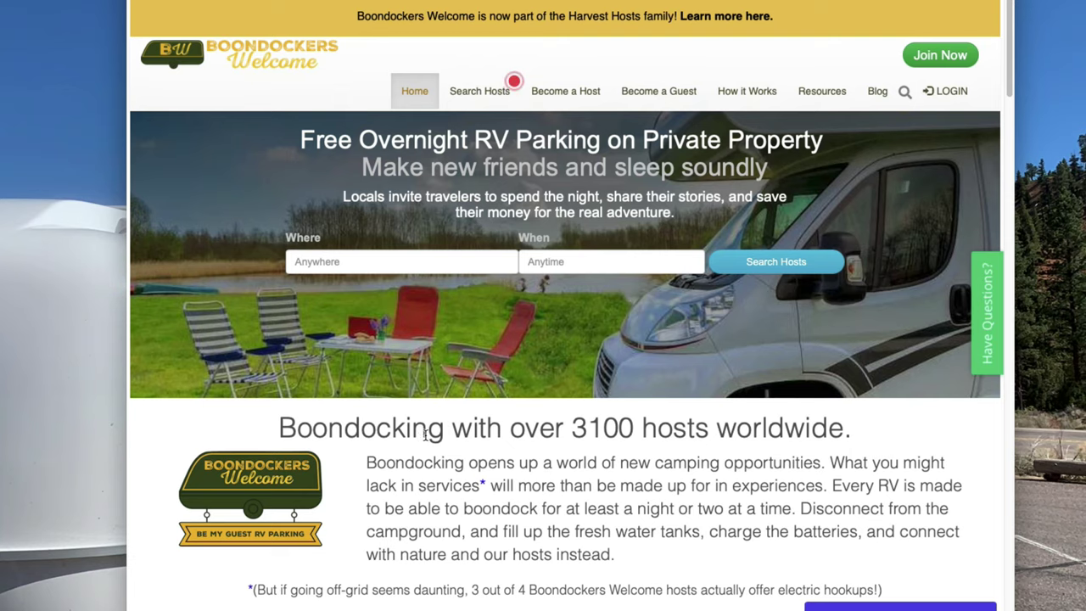
pyautogui.click(381, 266)
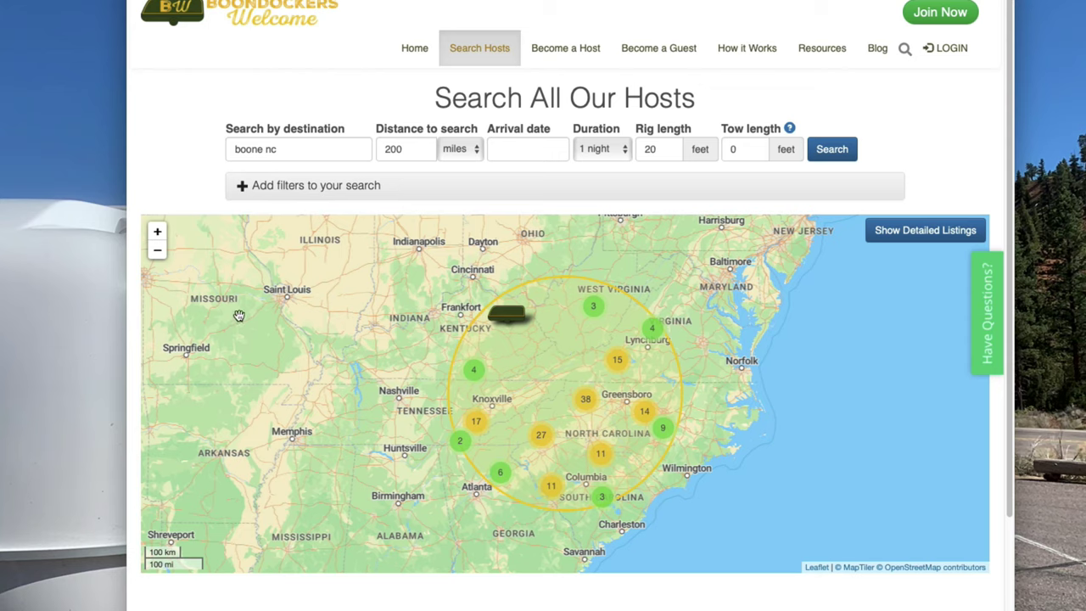
# Zoom and pan the map to Boone and open the Third Feather listing in Ferguson, NC
pyautogui.click(161, 234)
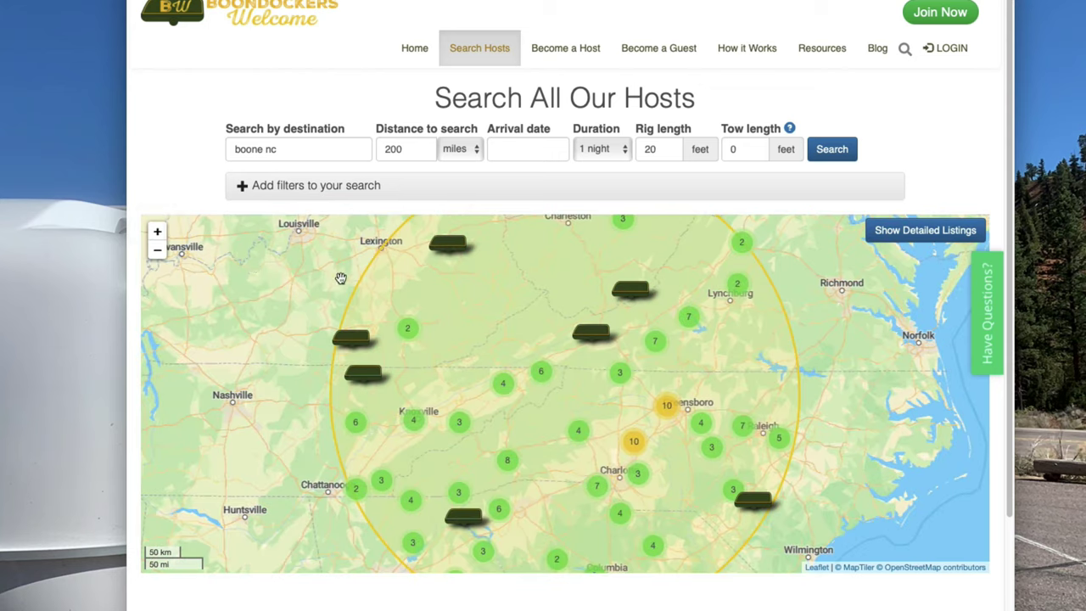
pyautogui.moveTo(382, 290)
pyautogui.mouseDown()
pyautogui.moveTo(381, 316)
pyautogui.moveTo(362, 288)
pyautogui.mouseUp()
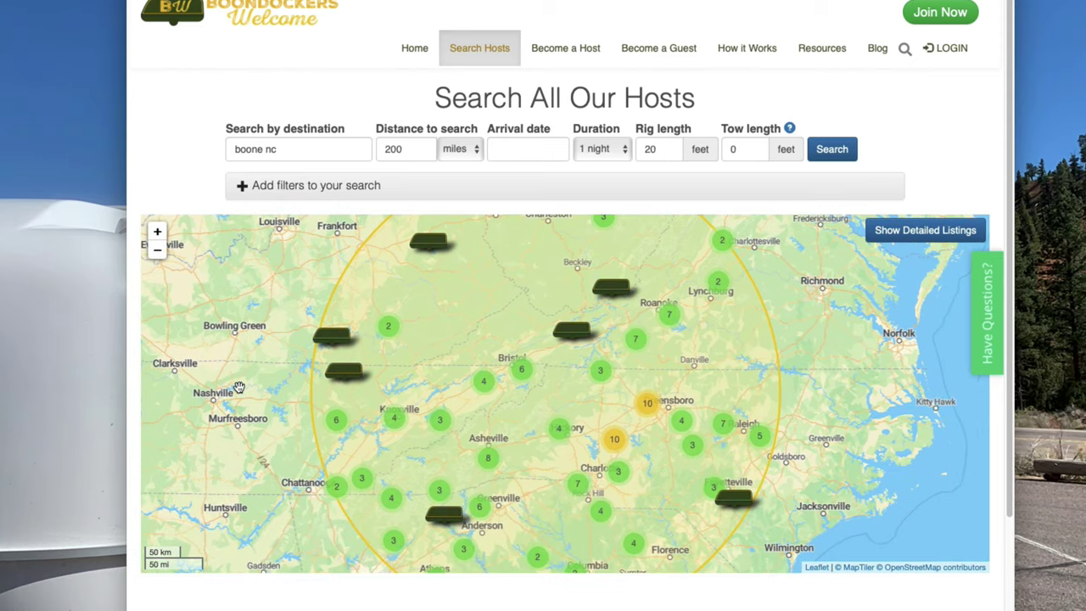
pyautogui.moveTo(252, 397); pyautogui.dragTo(247, 383)
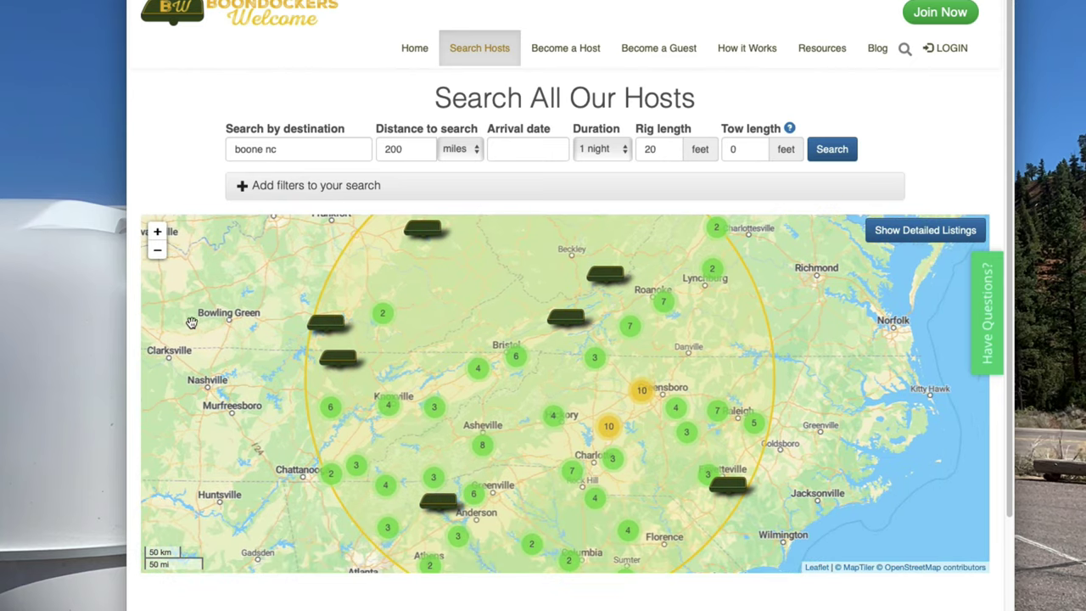
pyautogui.click(157, 231)
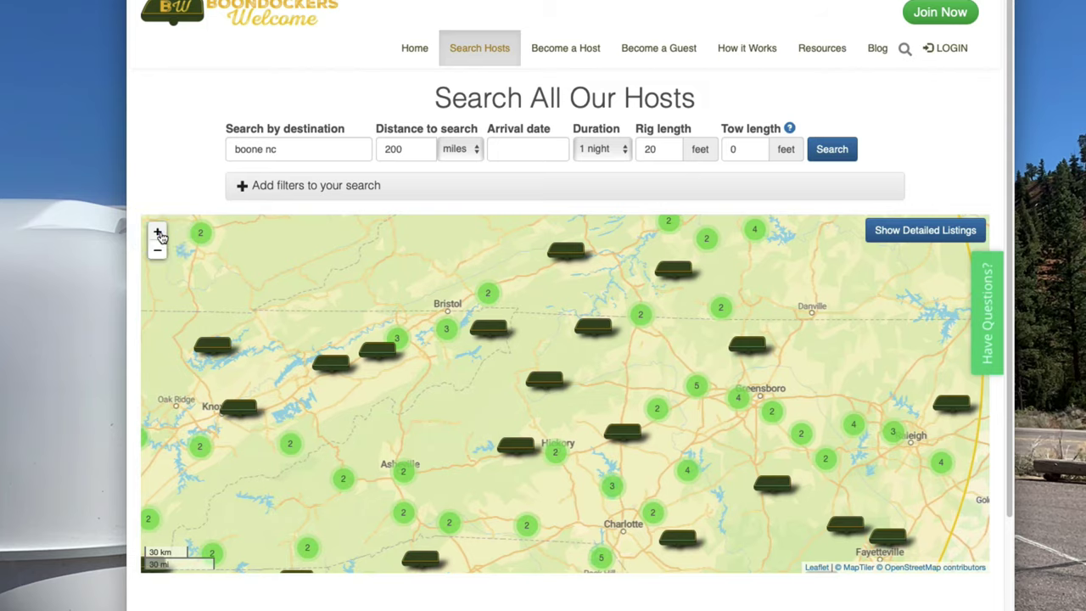
pyautogui.click(159, 231)
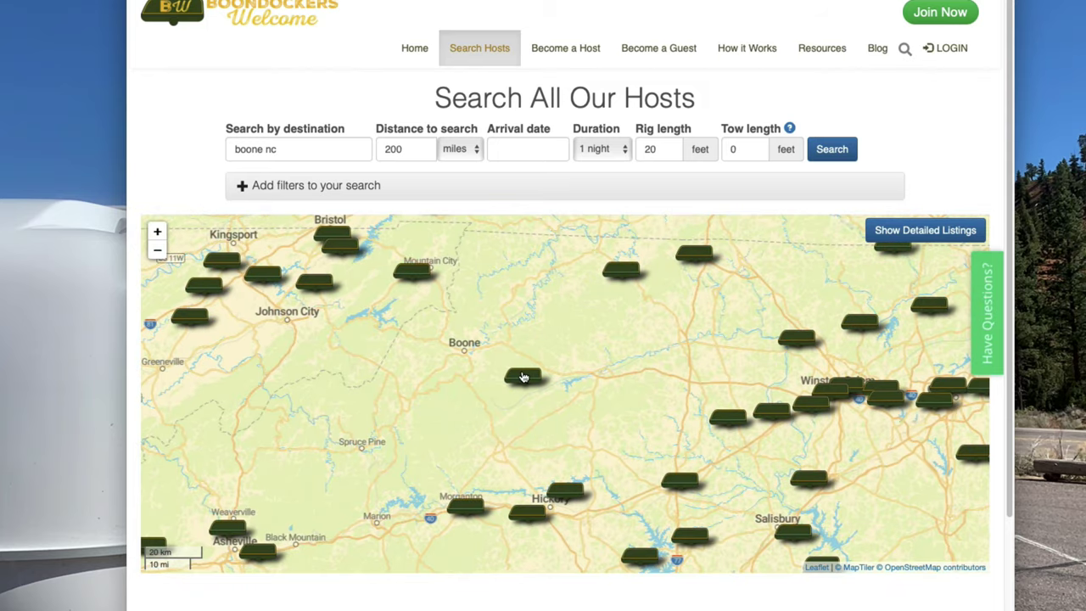
pyautogui.click(523, 377)
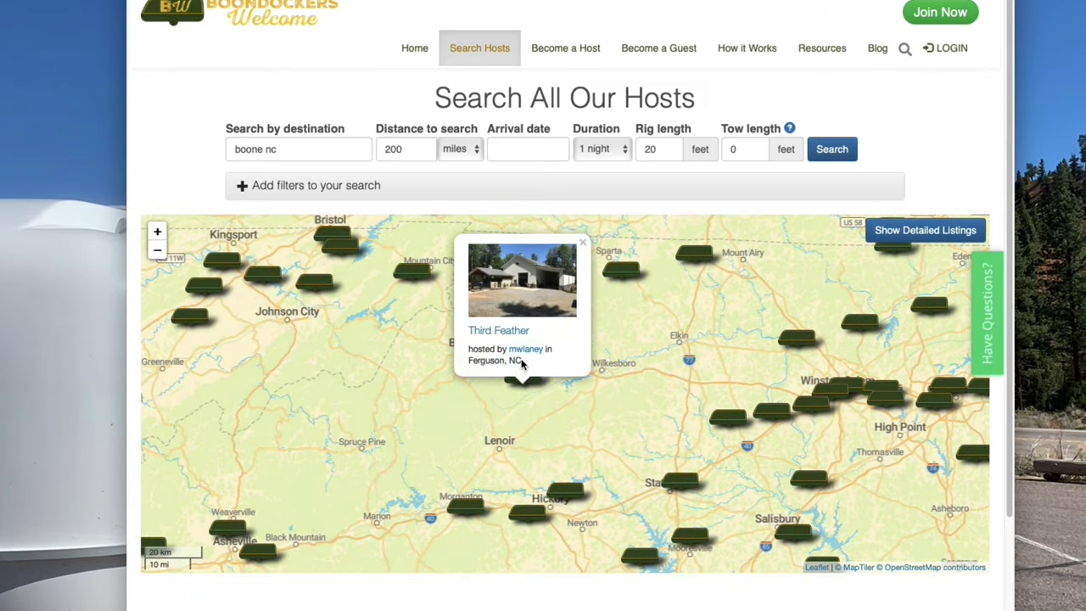
pyautogui.click(515, 331)
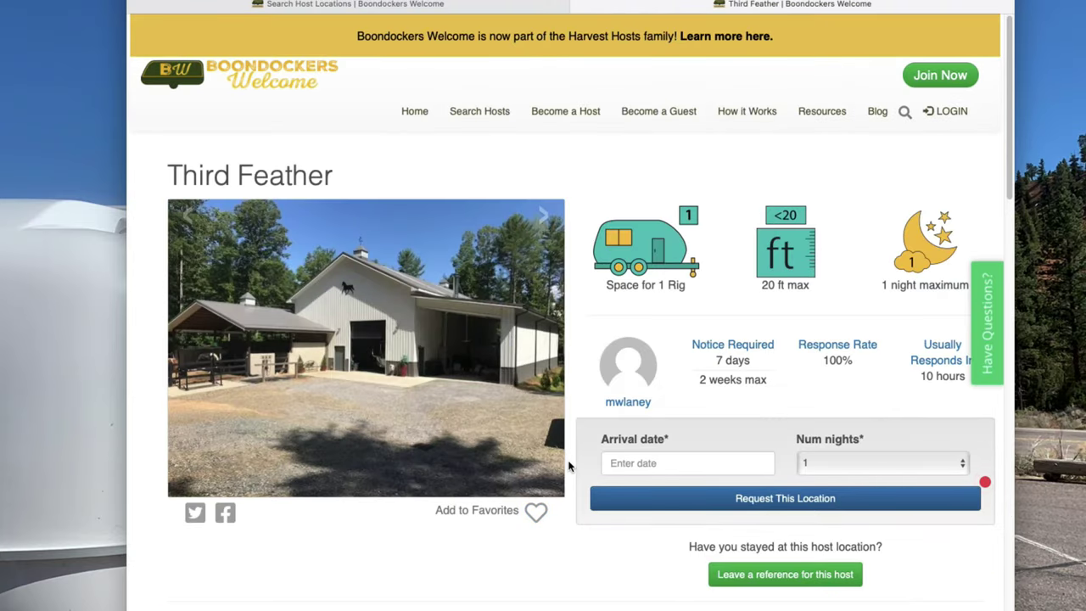
# Review Third Feather's amenities, house rules and calendar, then go back to the host search map
pyautogui.scroll(-5, 568, 465)
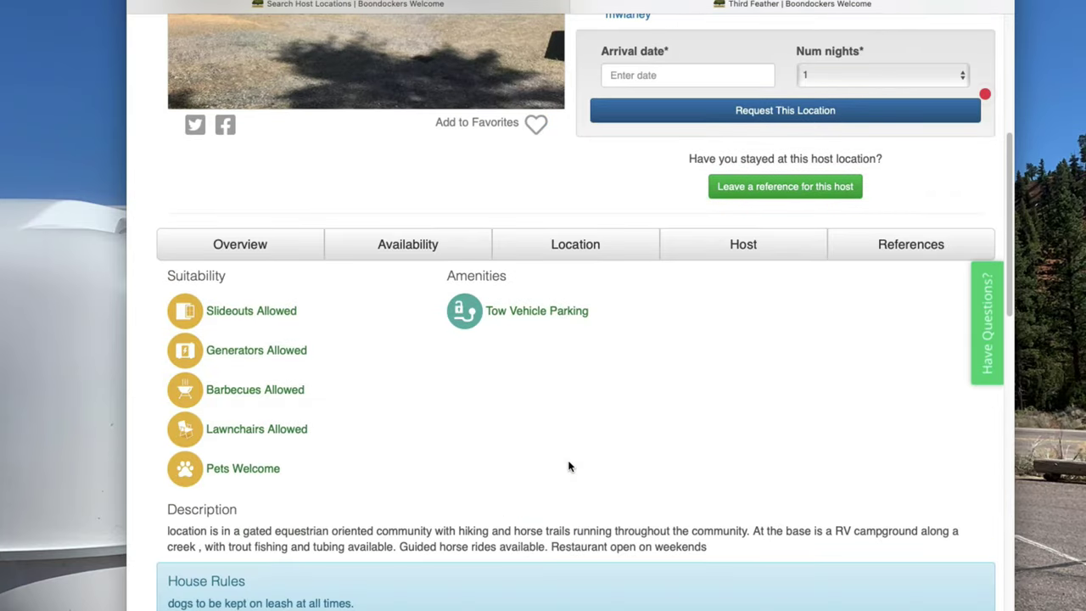
pyautogui.scroll(-1, 568, 465)
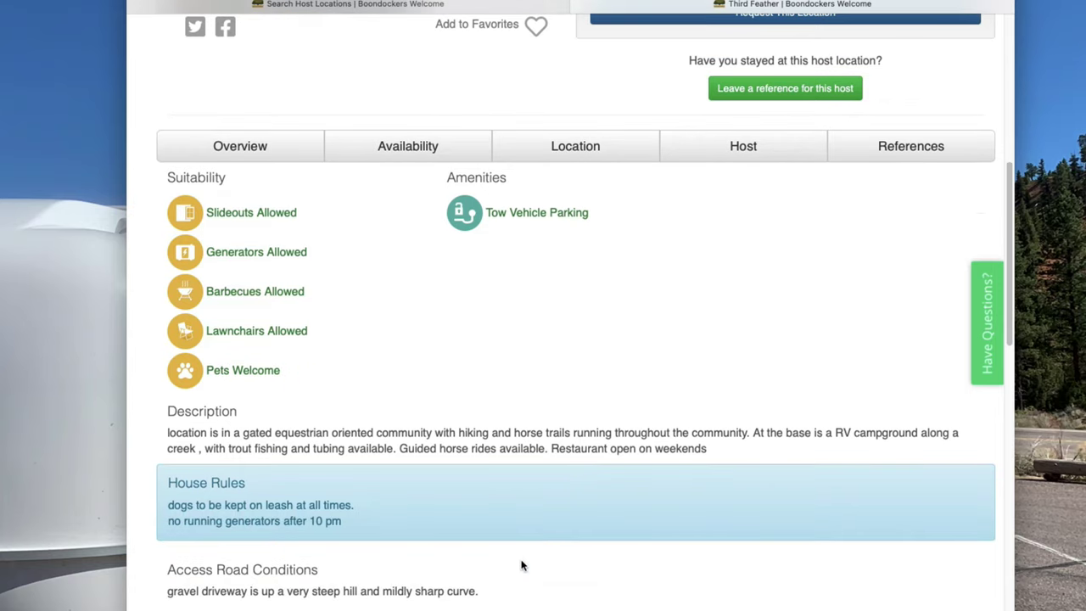
pyautogui.scroll(-3, 521, 564)
pyautogui.scroll(-1, 524, 543)
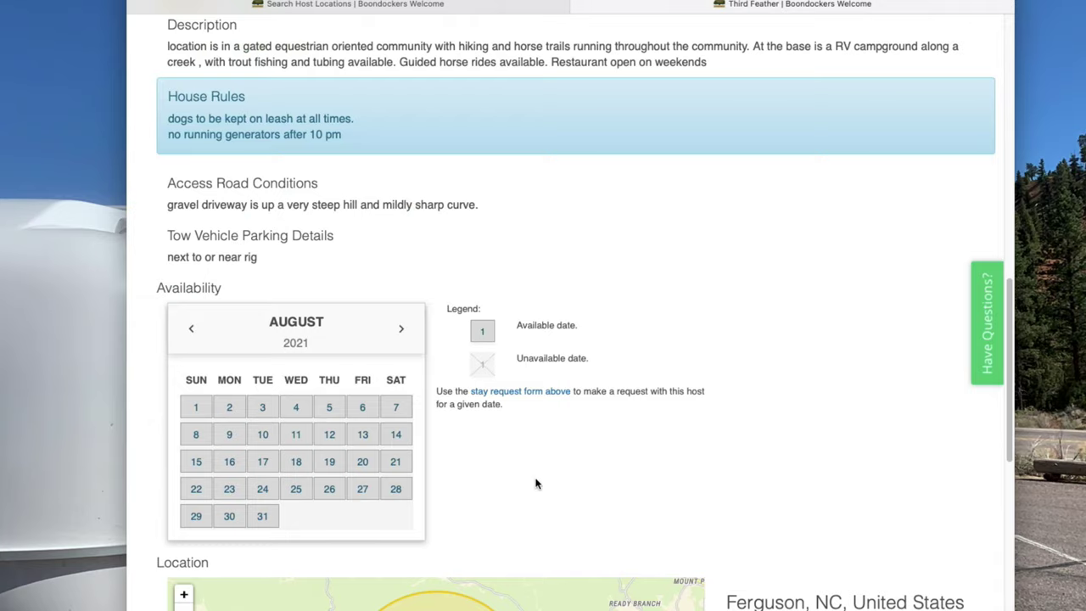
pyautogui.scroll(10, 531, 500)
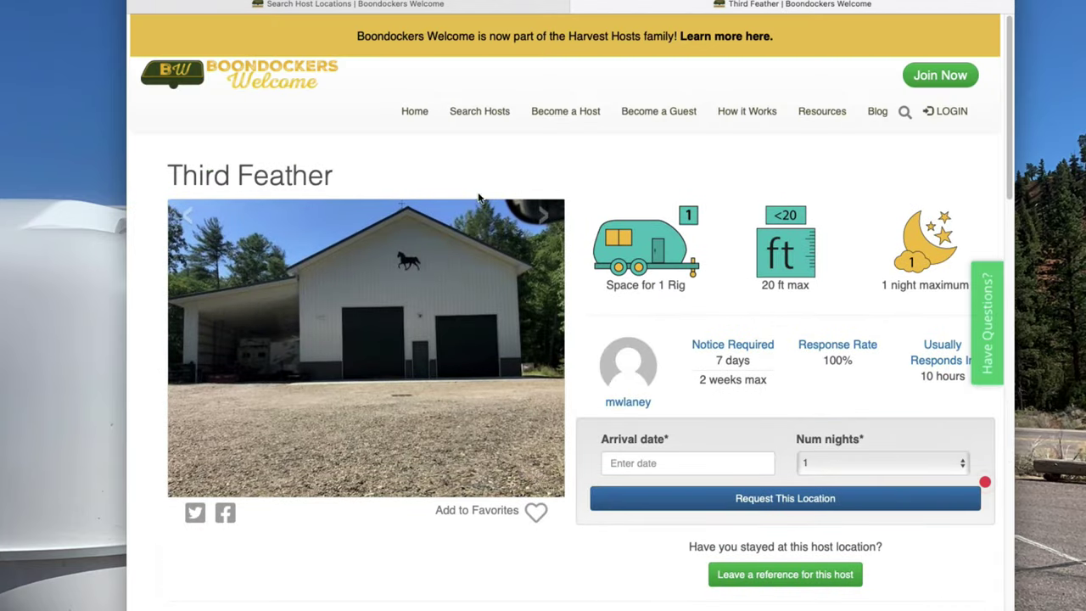
pyautogui.click(354, 4)
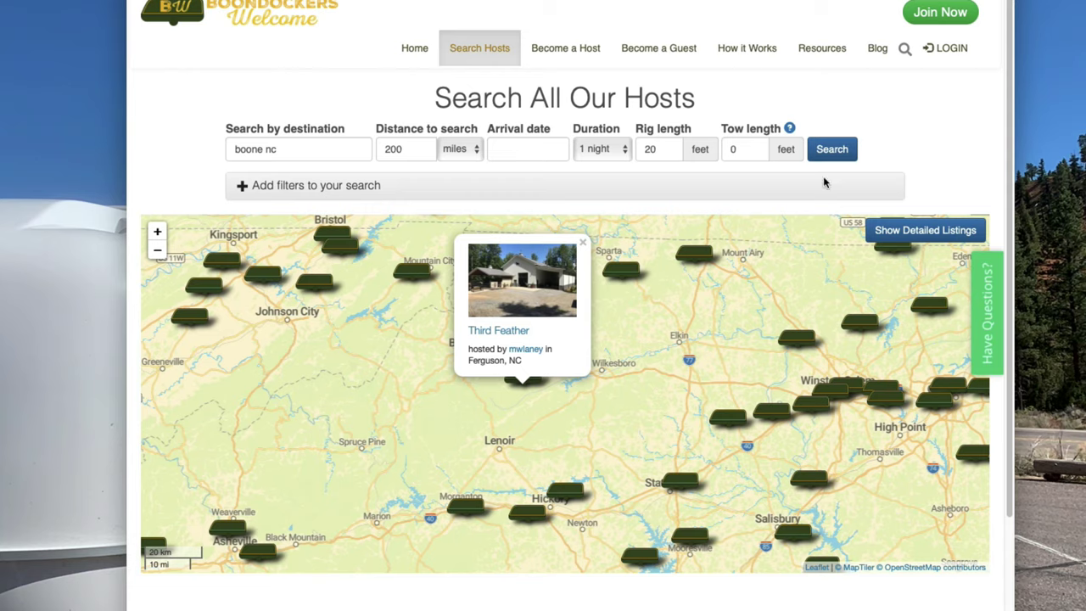
# Close the Third Feather map card and show the RV-site bookmarks list
pyautogui.click(585, 244)
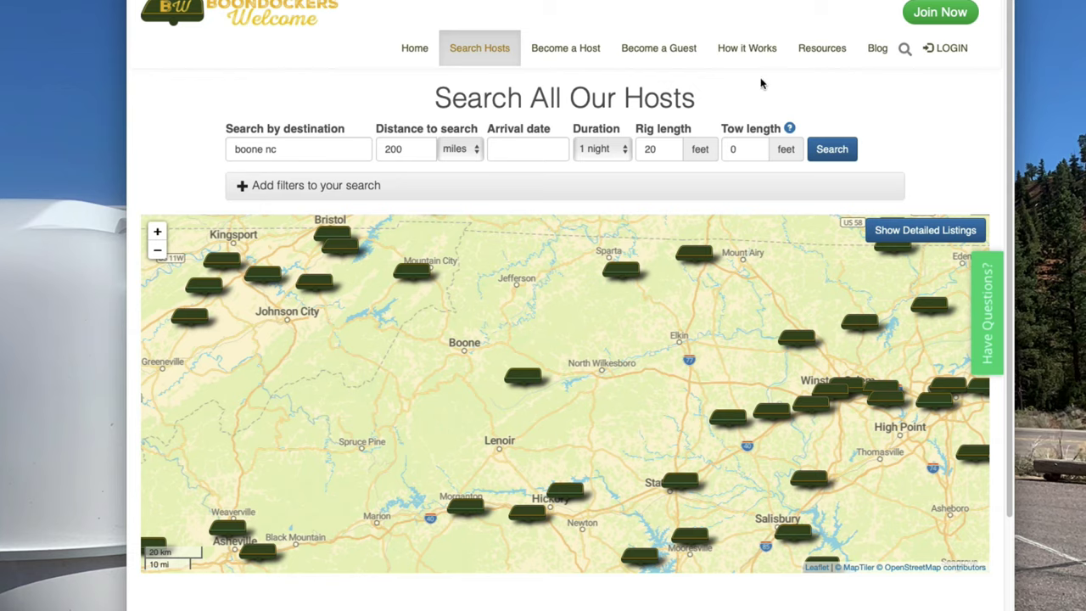
pyautogui.click(810, 2)
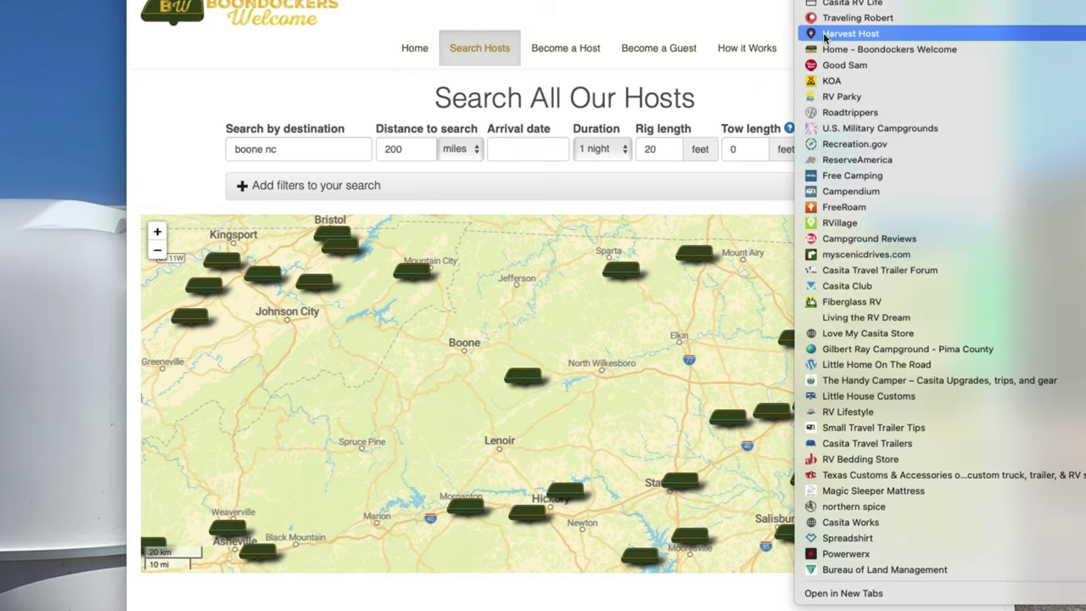
# Open Good Sam from the bookmarks and sign in with the saved login details
pyautogui.click(831, 64)
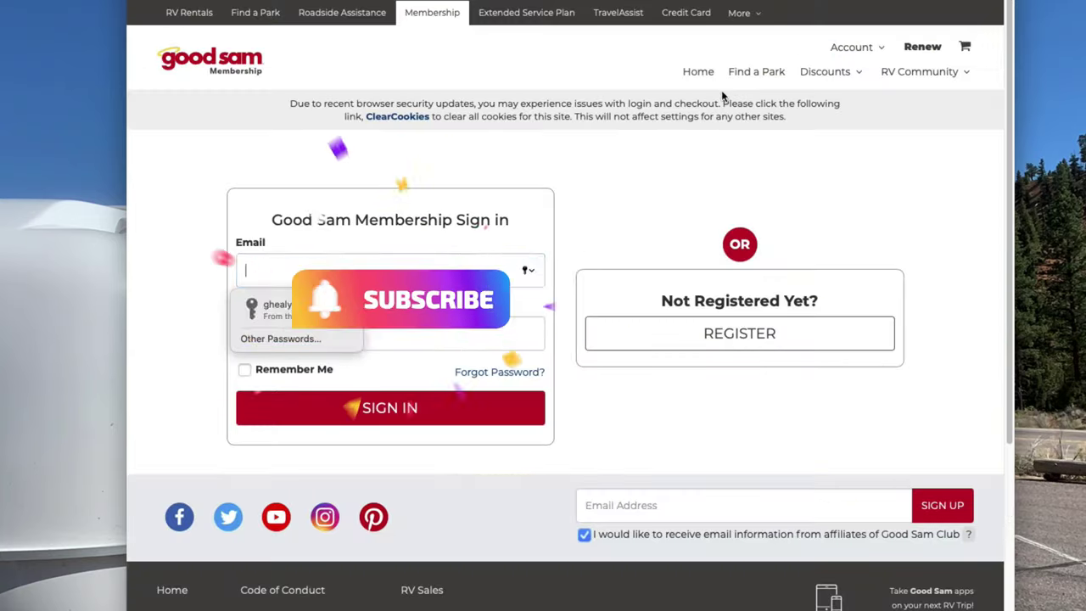
pyautogui.click(267, 309)
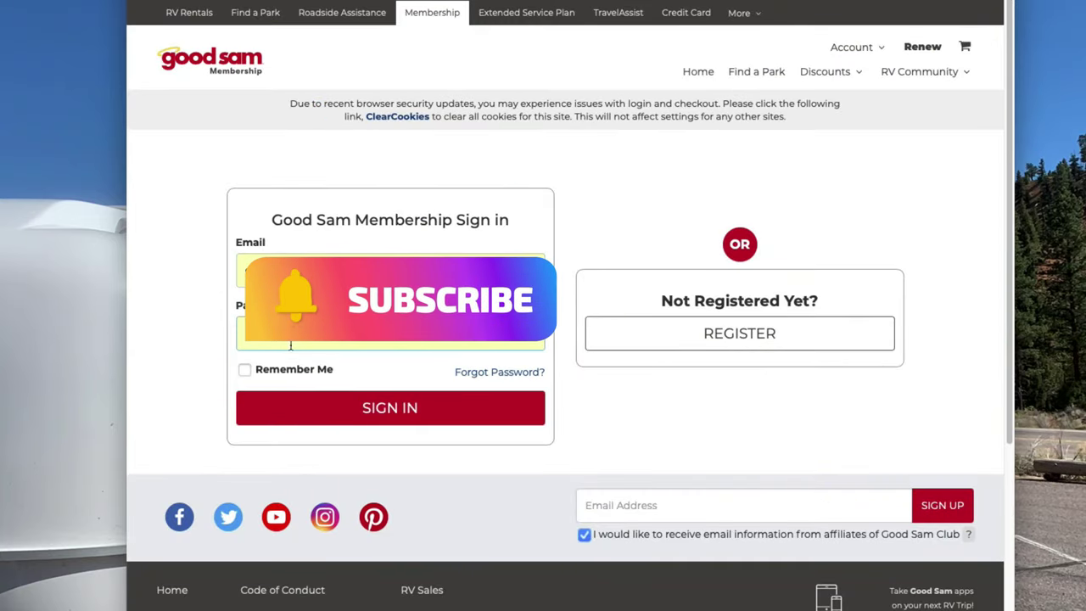
pyautogui.click(328, 406)
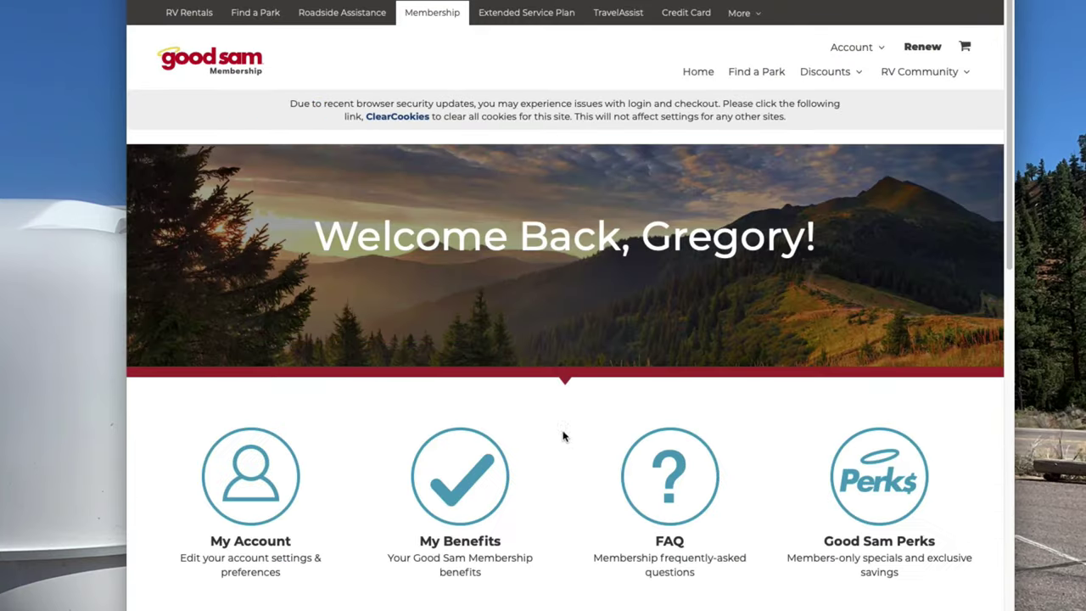
# Plan a route from Yulee, FL to Boone, NC in the RV Trip Planner
pyautogui.scroll(-6, 558, 471)
pyautogui.scroll(1, 558, 467)
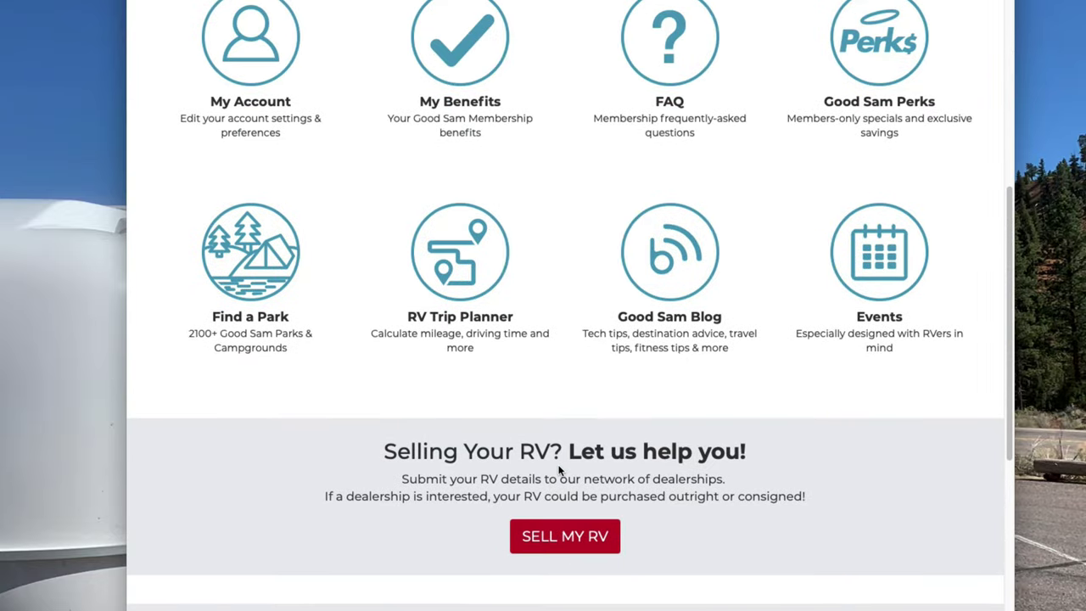
pyautogui.scroll(1, 562, 364)
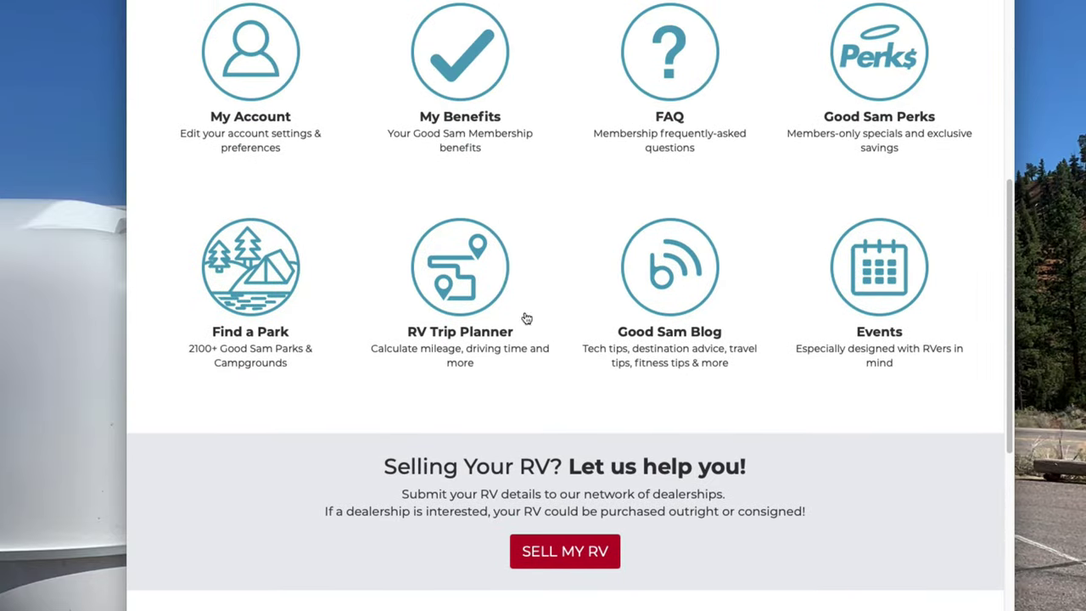
pyautogui.click(450, 271)
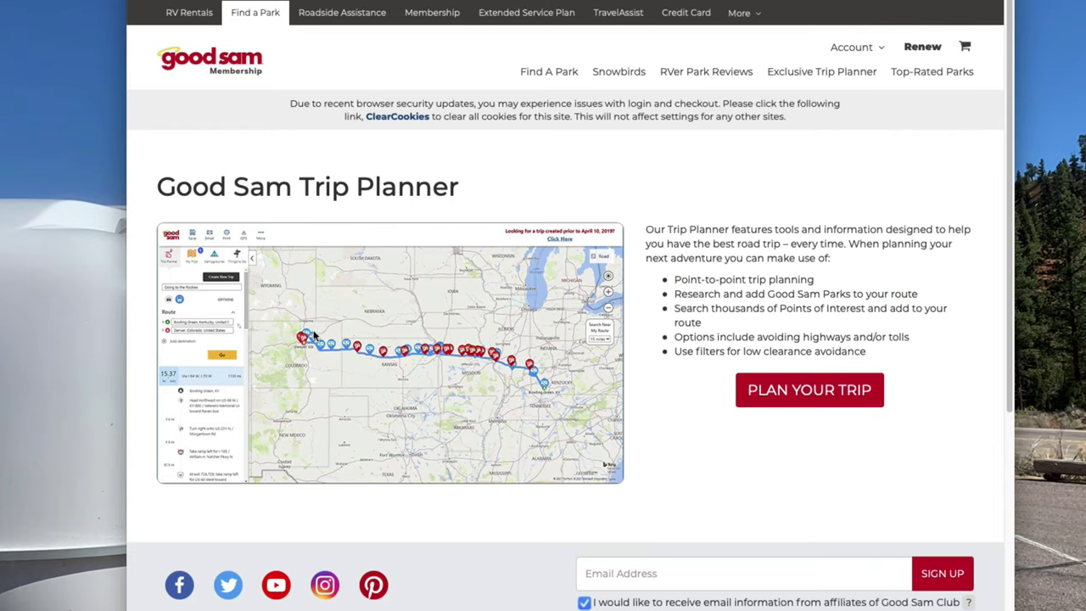
pyautogui.click(810, 390)
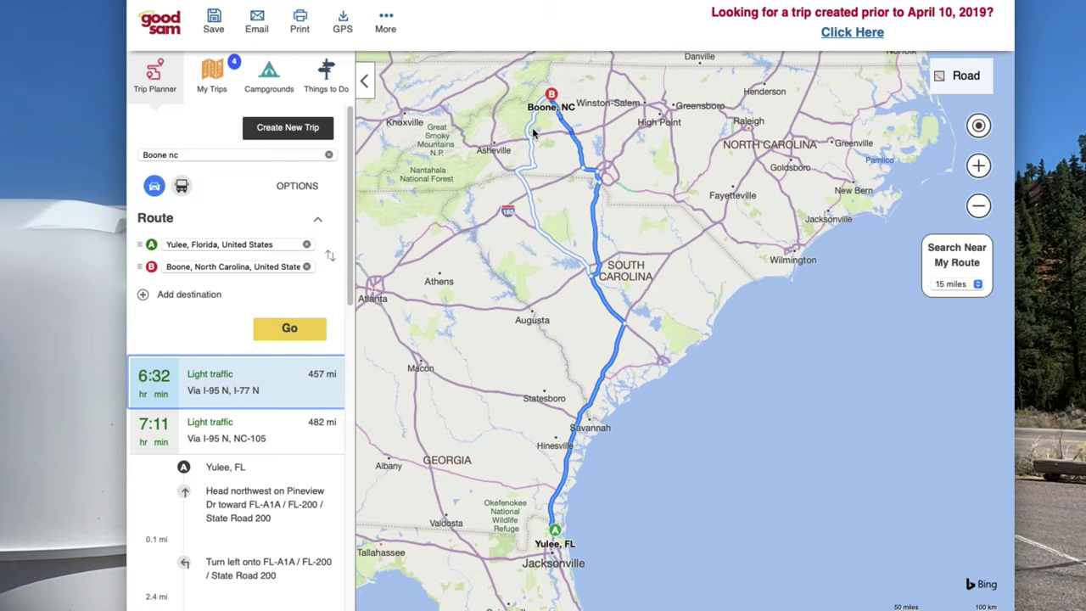
# Leave only the Good Sam Parks layer on the route and open Green Mountain Park Resort's summary near Boone
pyautogui.click(271, 75)
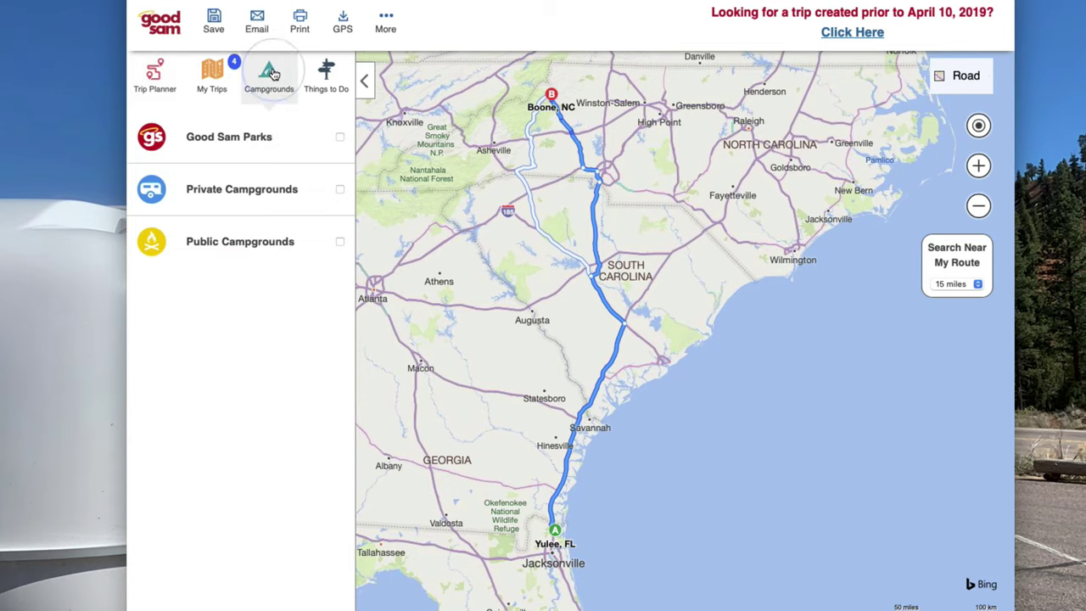
pyautogui.click(337, 138)
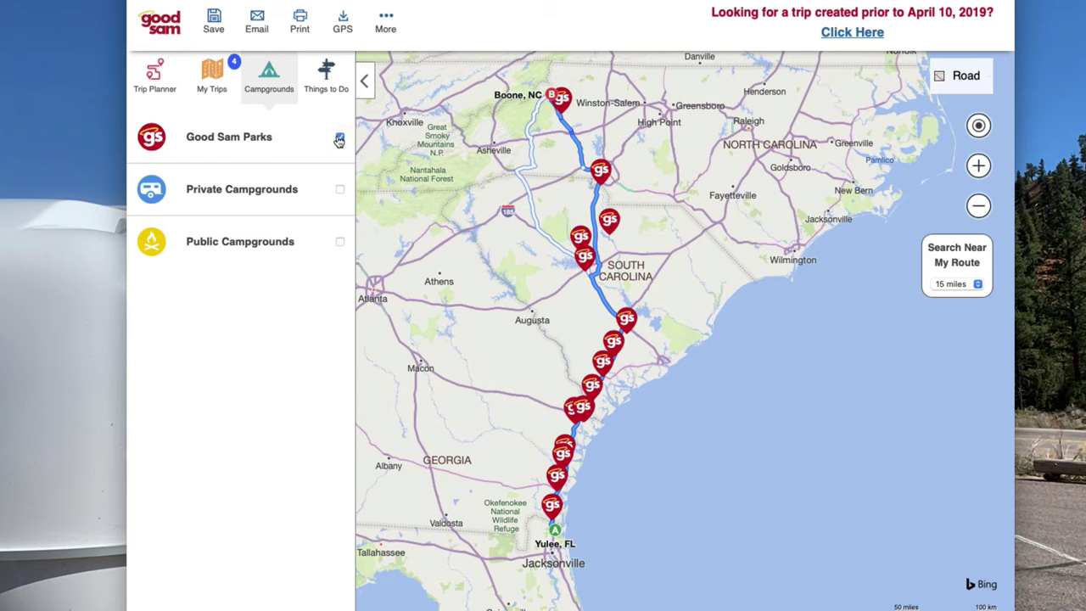
pyautogui.click(338, 138)
pyautogui.click(339, 191)
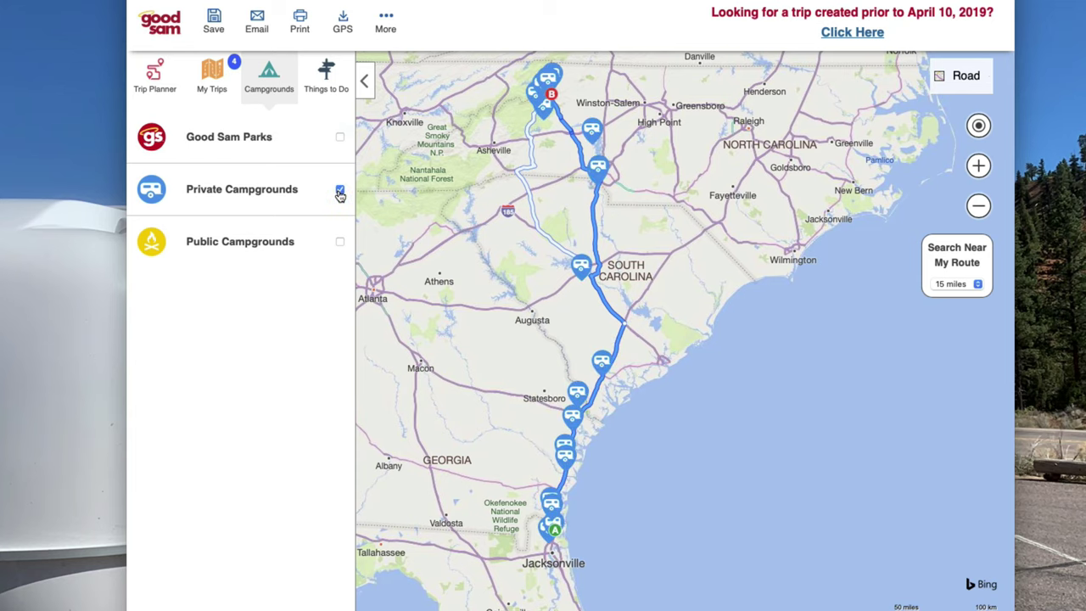
pyautogui.click(340, 191)
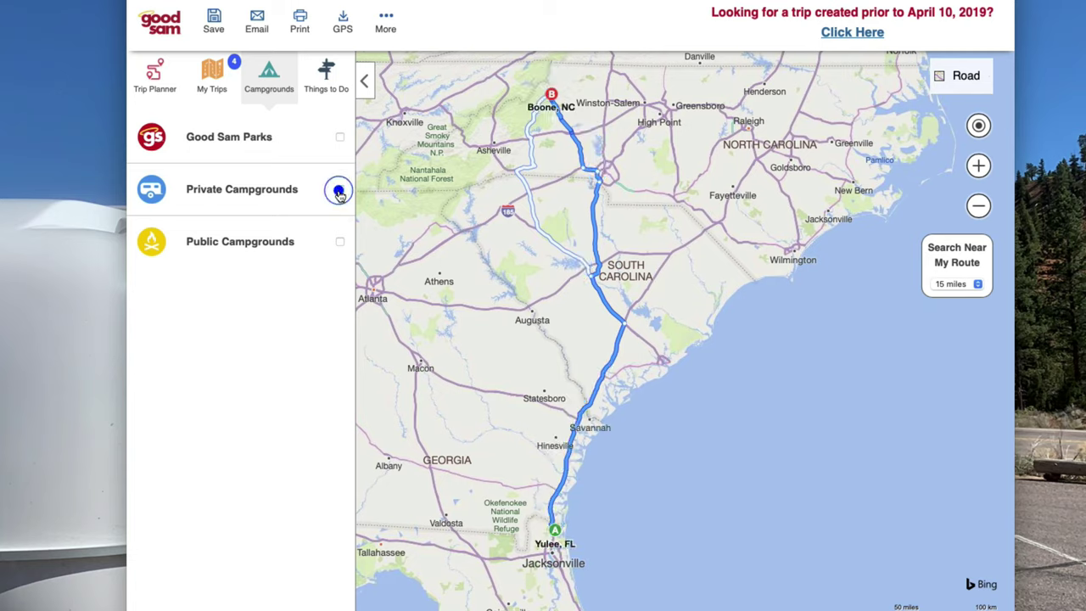
pyautogui.click(342, 242)
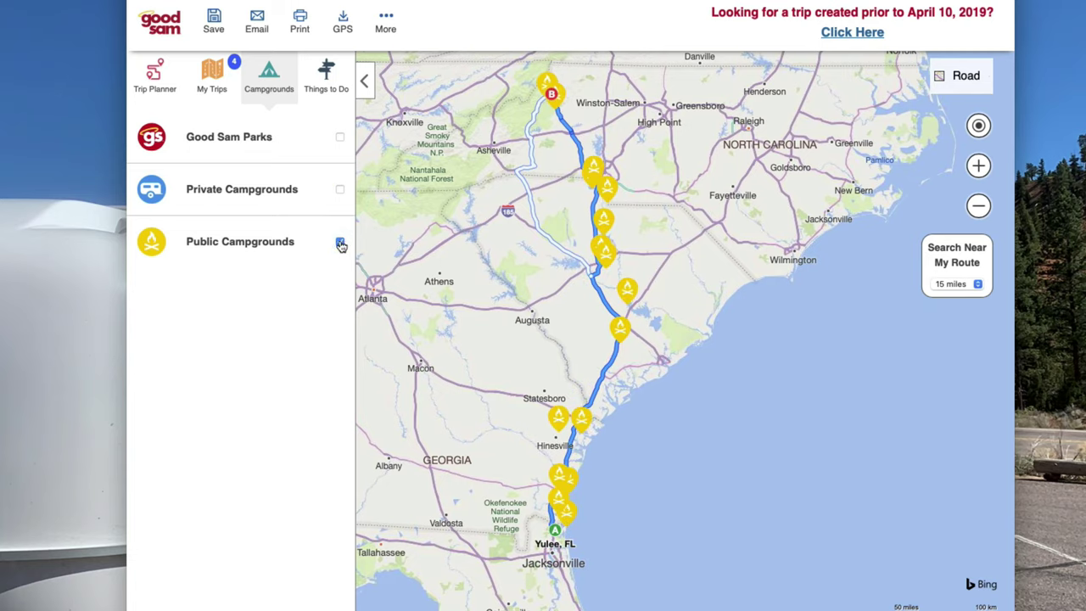
pyautogui.click(340, 244)
pyautogui.click(340, 138)
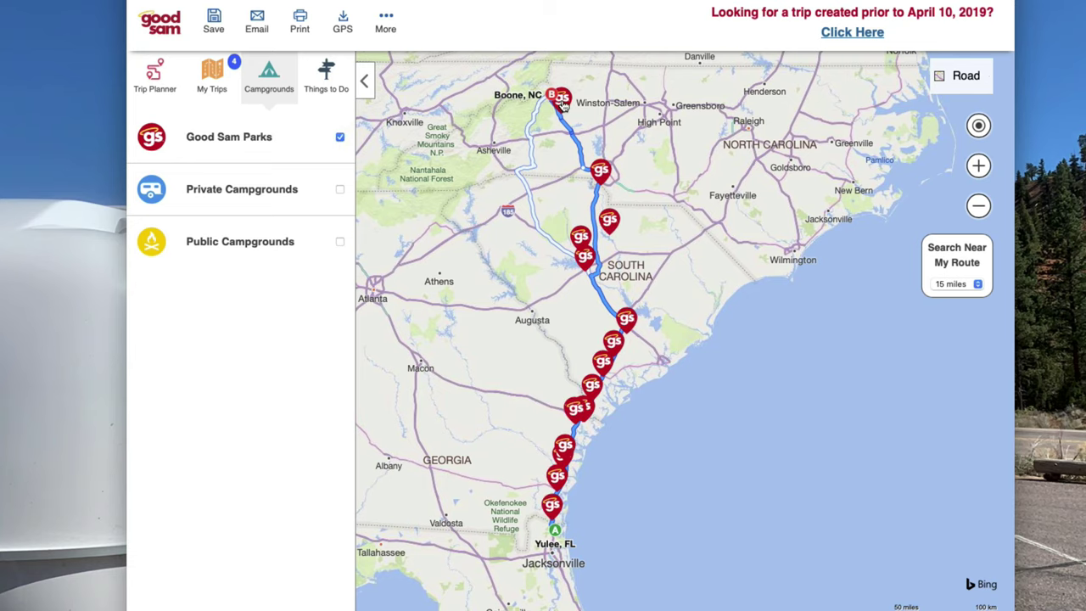
pyautogui.click(562, 100)
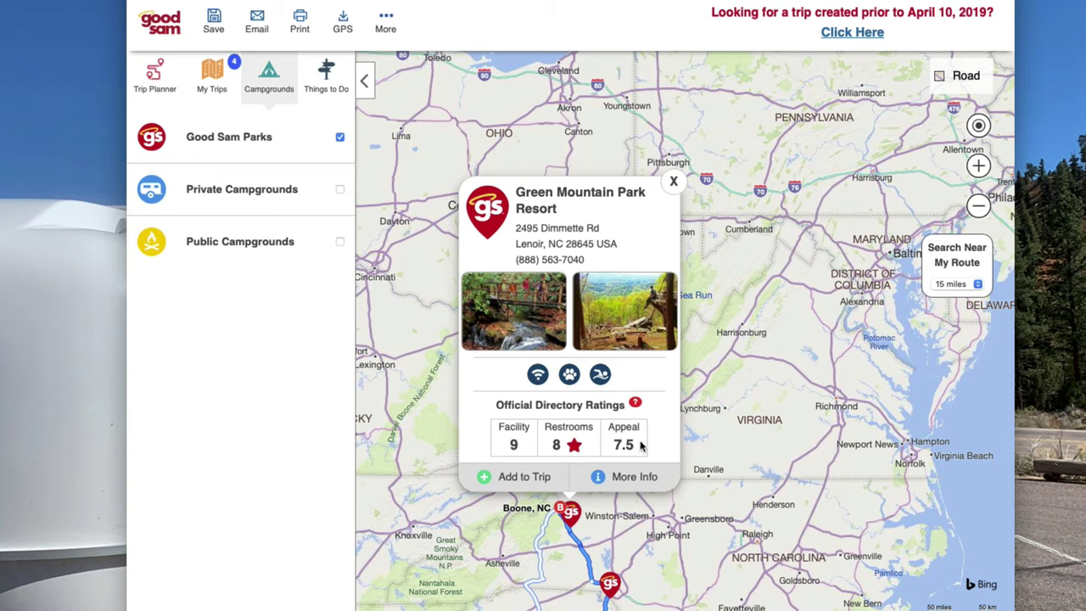
# Open Green Mountain Park Resort's full listing and scroll through the park page
pyautogui.click(632, 478)
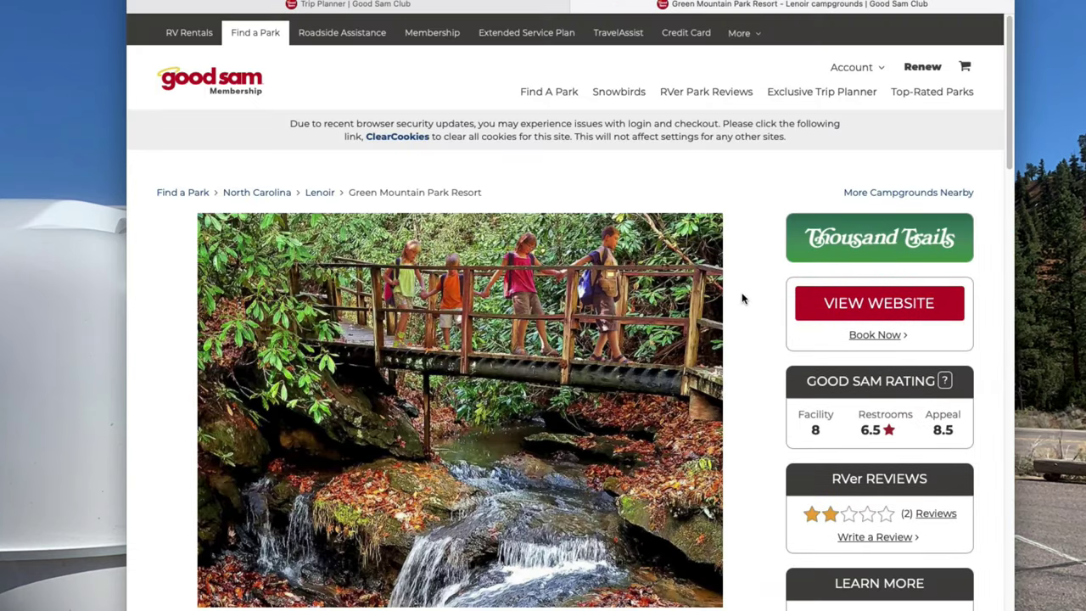
pyautogui.scroll(-6, 742, 297)
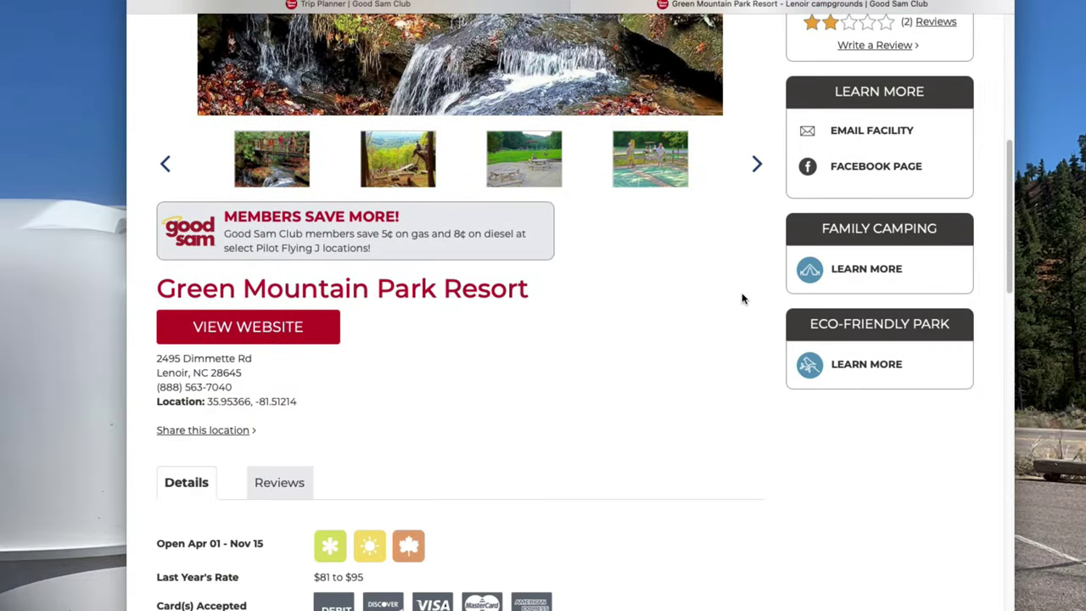
pyautogui.scroll(-5, 742, 297)
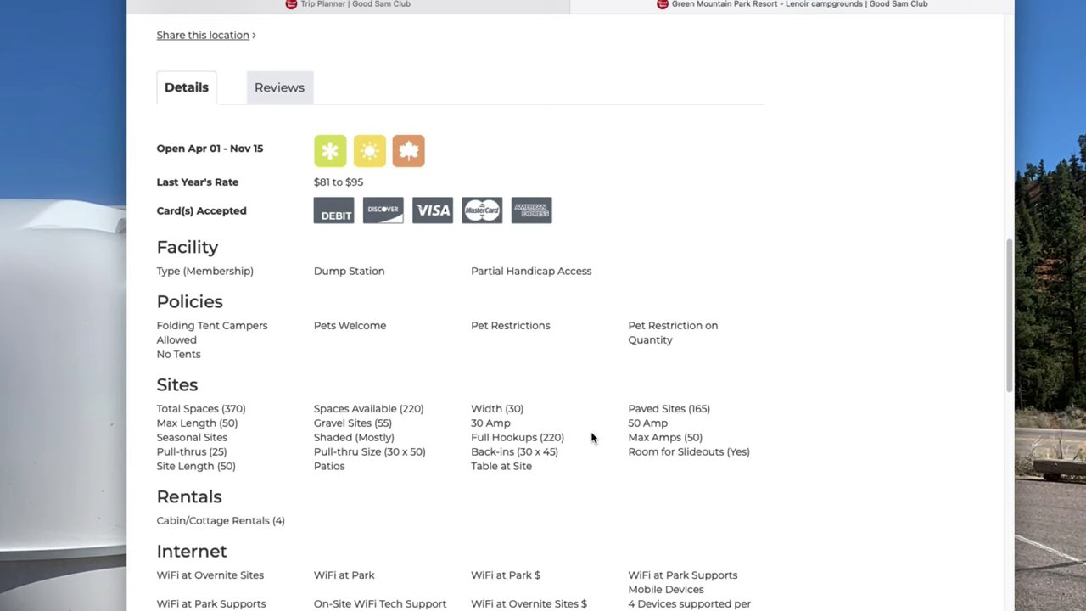
pyautogui.scroll(-3, 592, 437)
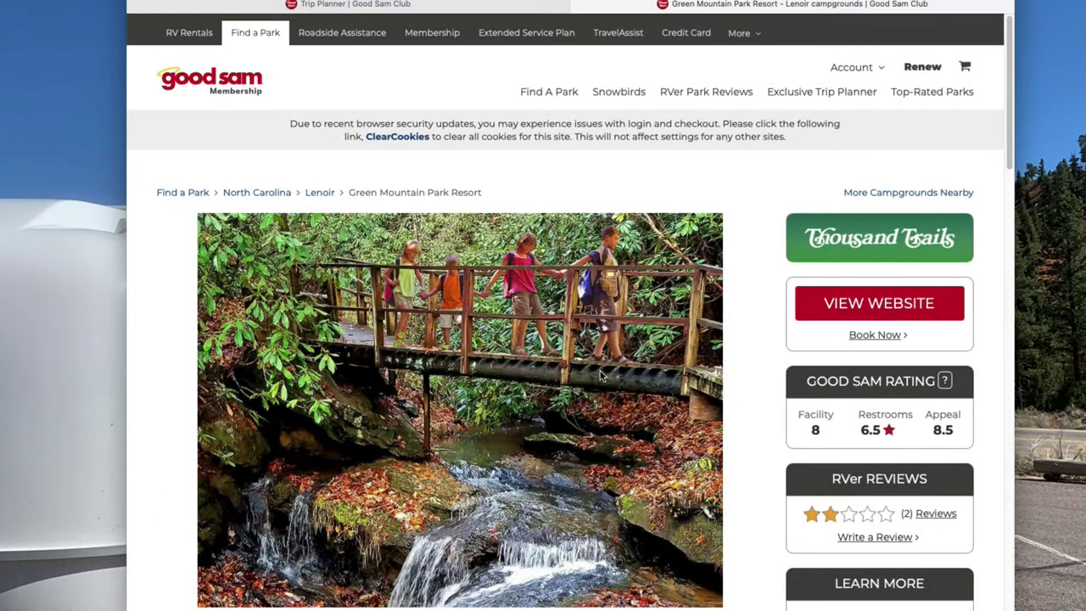
# Return to the Trip Planner map, close the resort summary, and bring North Carolina into view
pyautogui.click(577, 4)
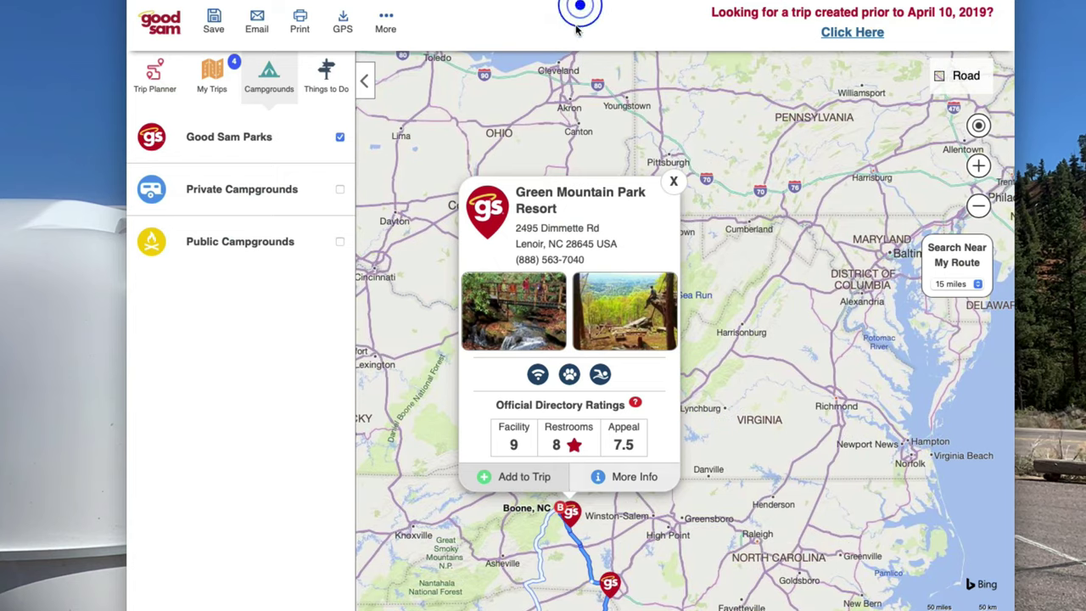
pyautogui.click(673, 181)
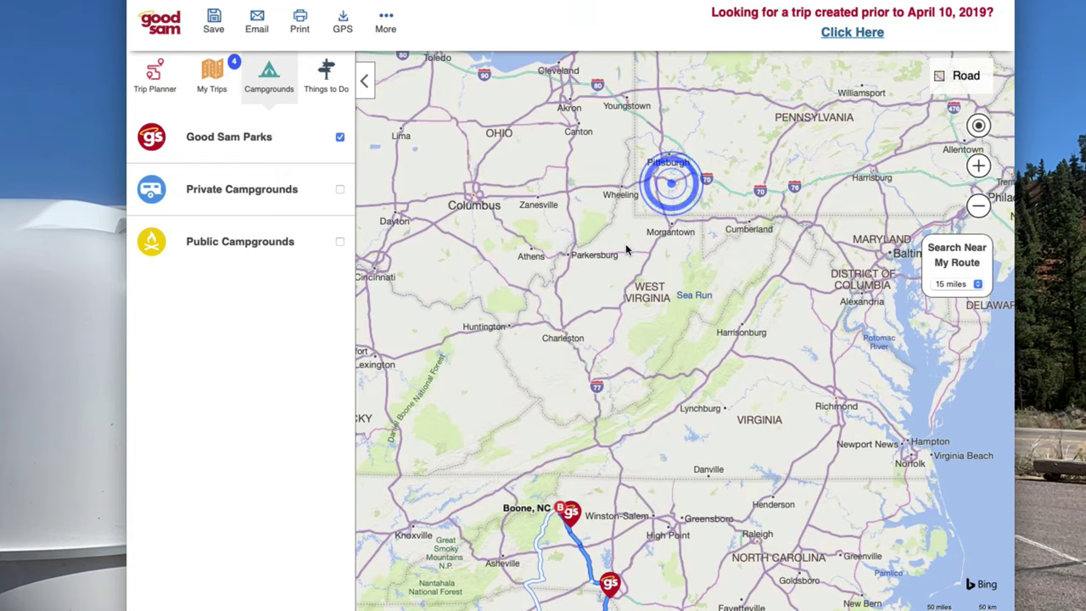
pyautogui.moveTo(589, 412); pyautogui.dragTo(582, 141)
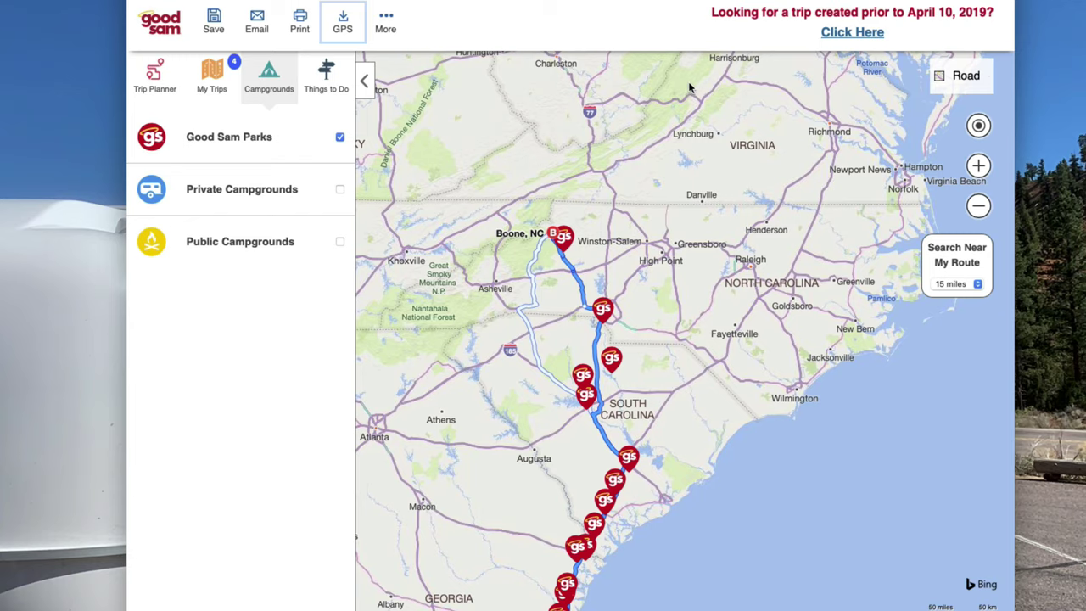
# On KOA, search 'boone' and pick North Carolina, USA to map all 41 campgrounds
pyautogui.click(824, 16)
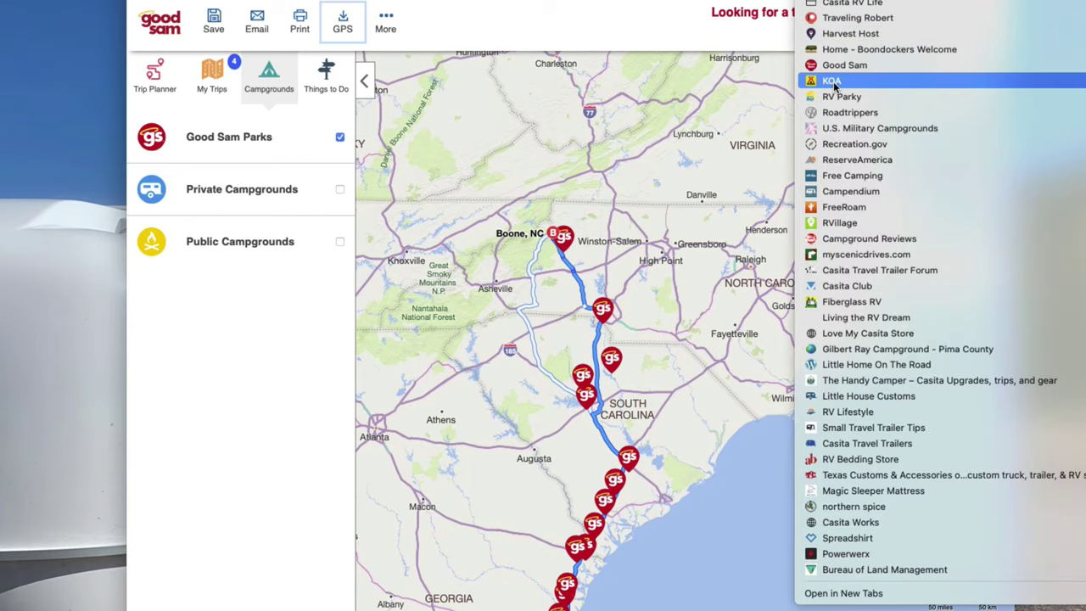
pyautogui.click(672, 211)
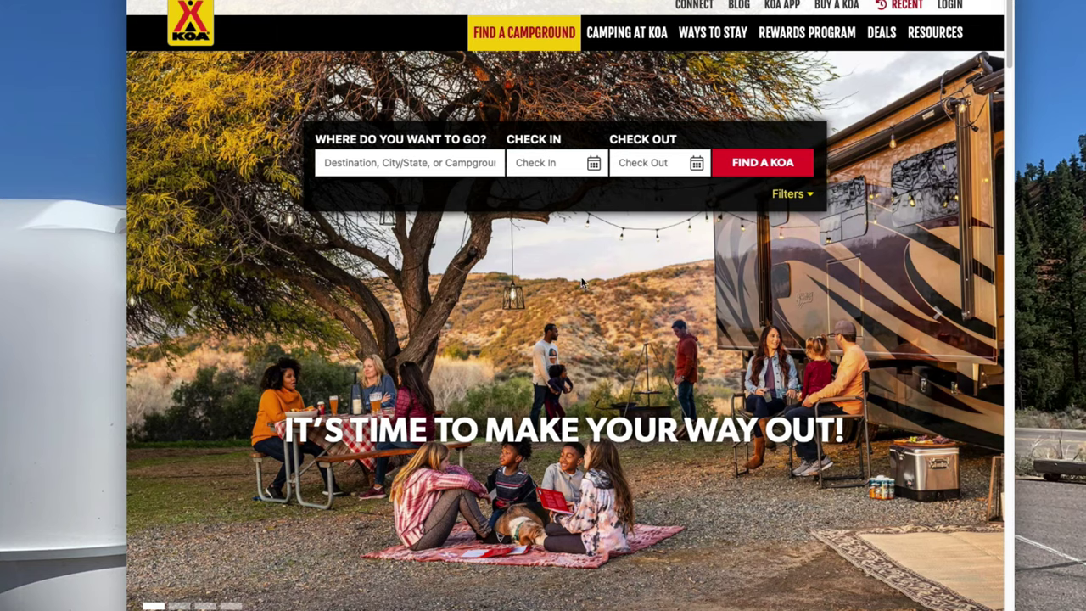
pyautogui.click(410, 167)
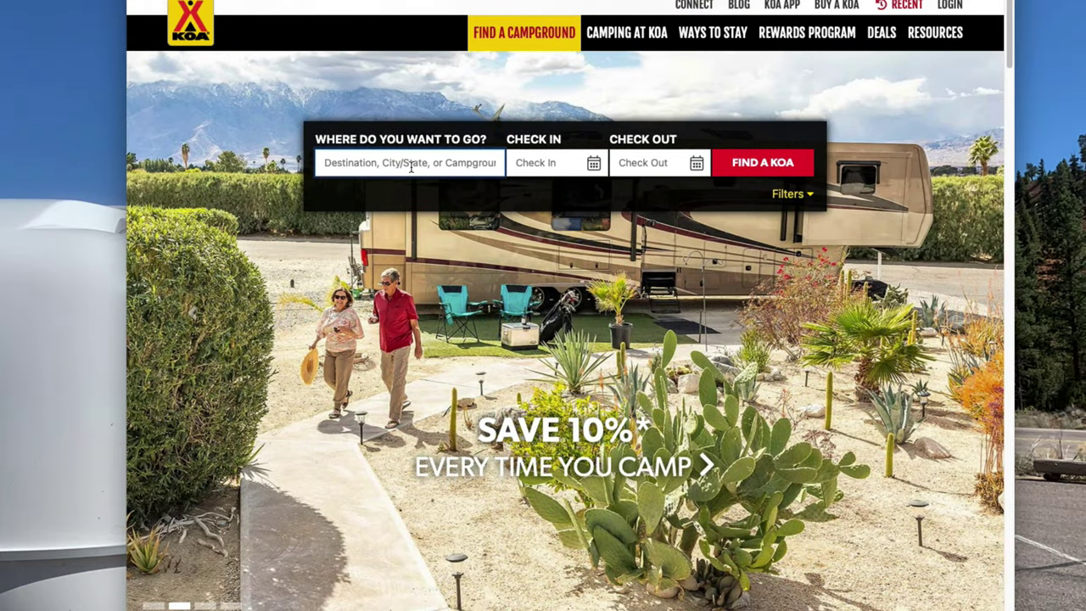
pyautogui.write('boone')
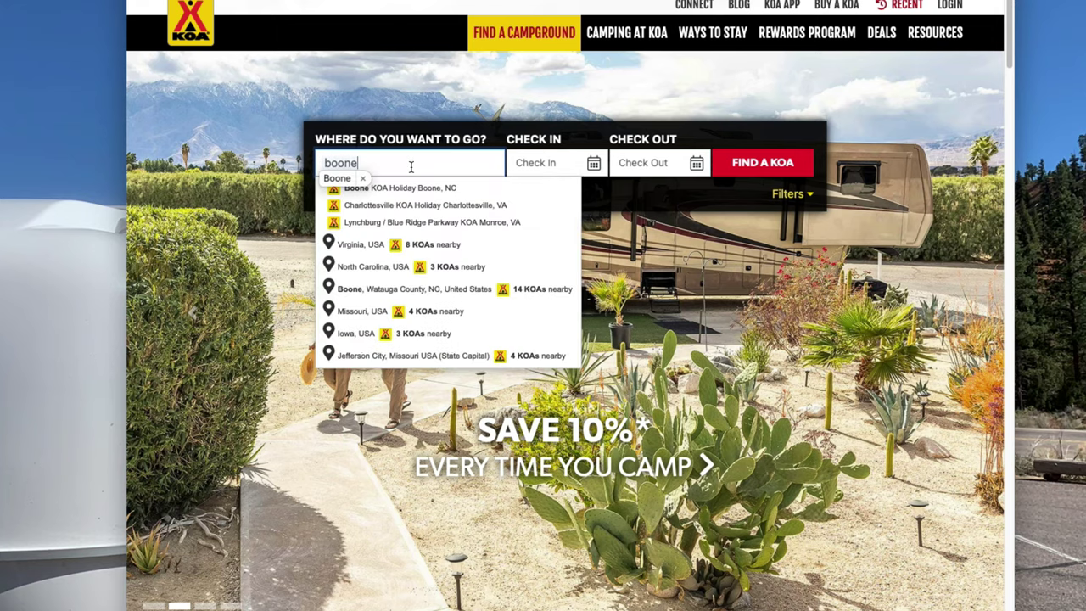
pyautogui.click(352, 266)
pyautogui.click(772, 165)
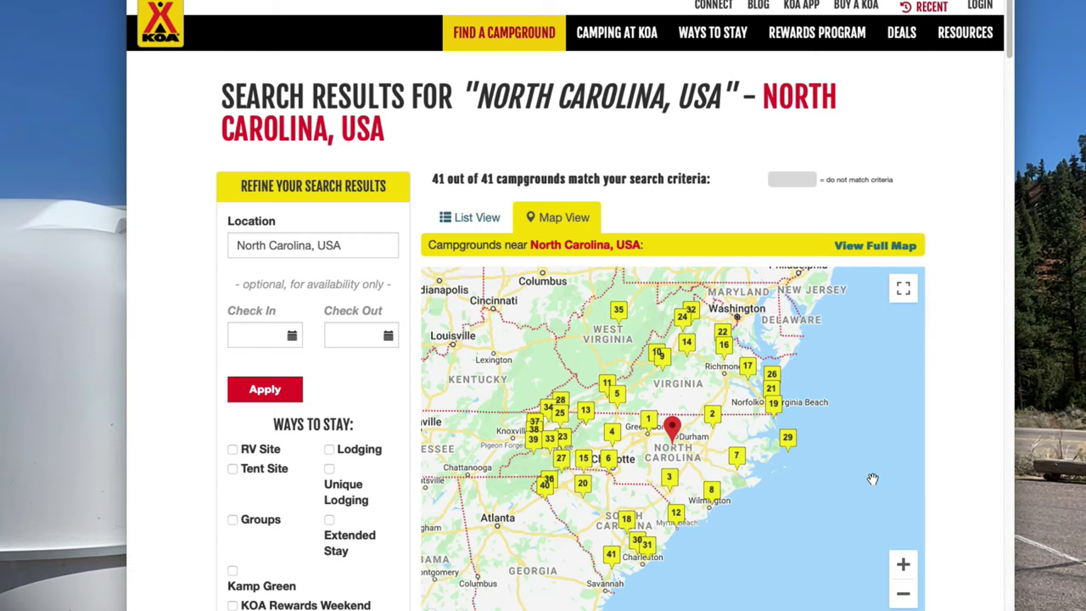
# Zoom and pan the KOA results map to Boone and open pin 13's popup
pyautogui.click(906, 565)
pyautogui.click(909, 564)
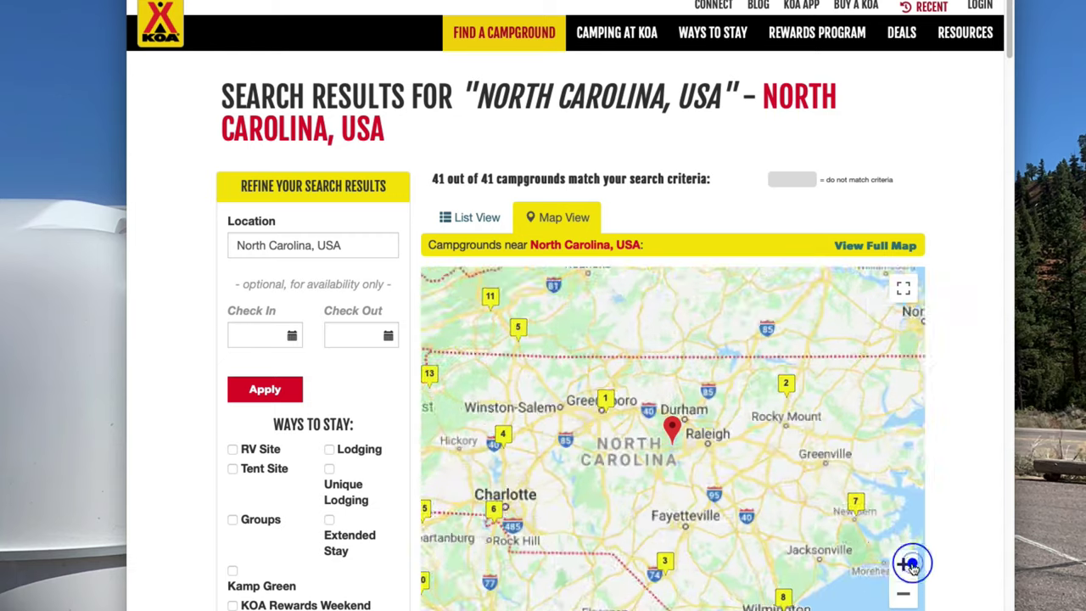
pyautogui.moveTo(579, 490); pyautogui.dragTo(960, 495)
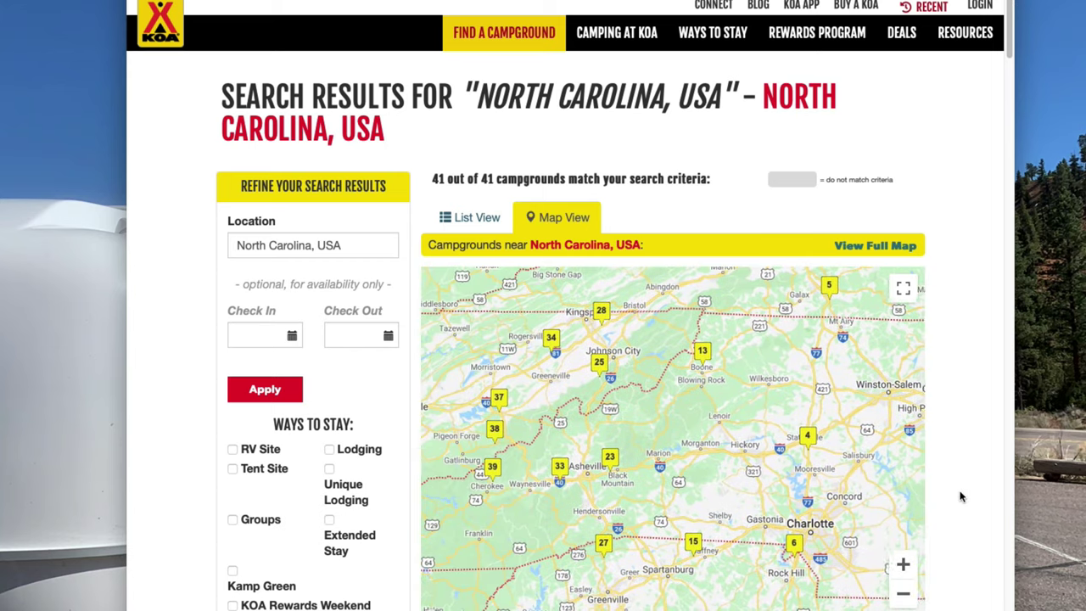
pyautogui.moveTo(664, 431); pyautogui.dragTo(643, 421)
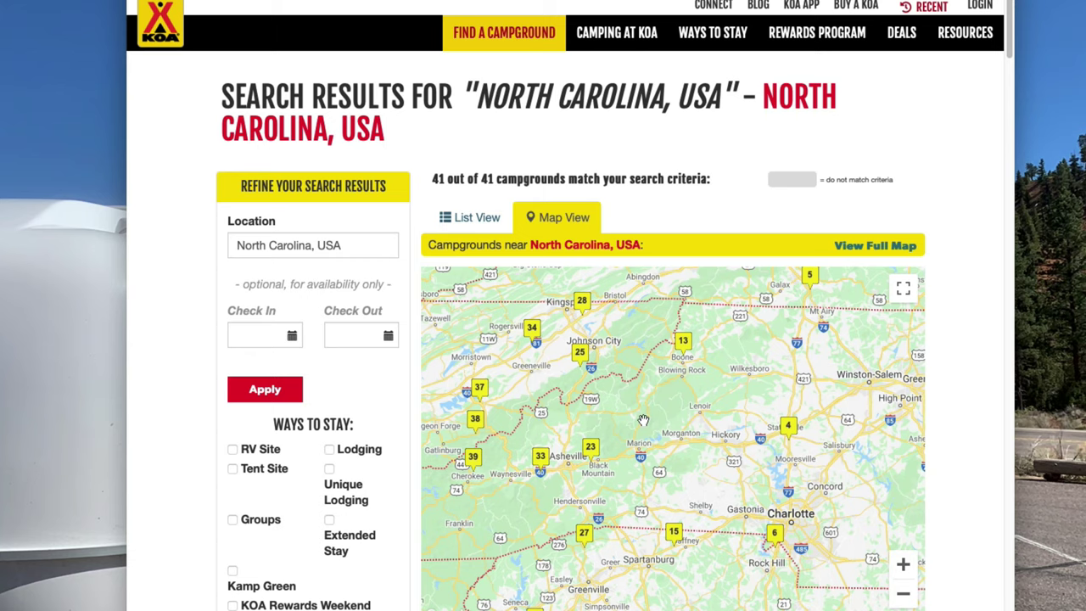
pyautogui.click(686, 340)
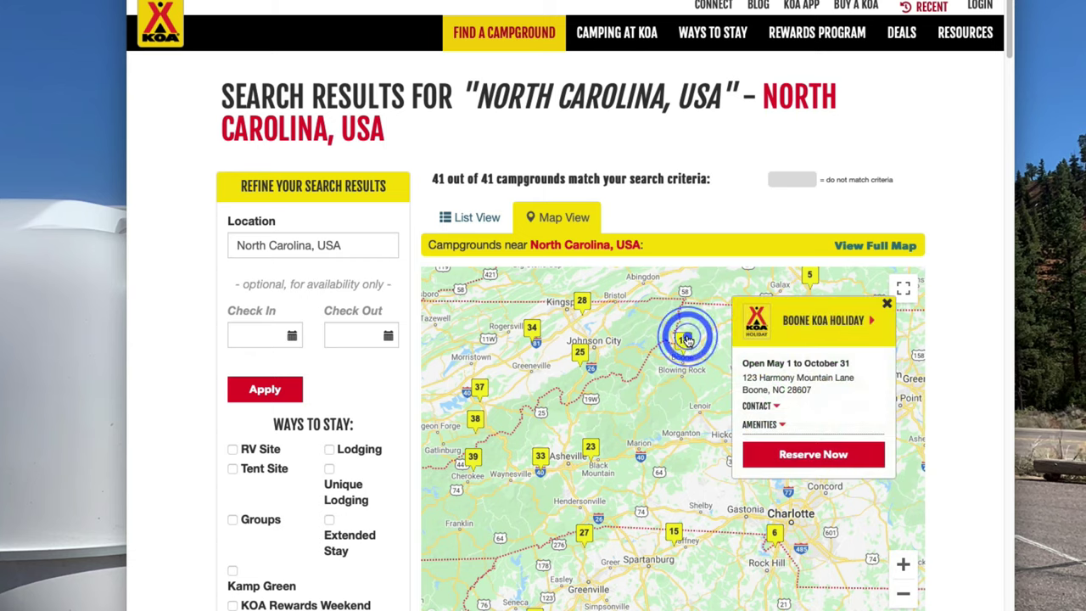
# Open the Boone KOA Holiday campground page and scroll through its details
pyautogui.click(821, 320)
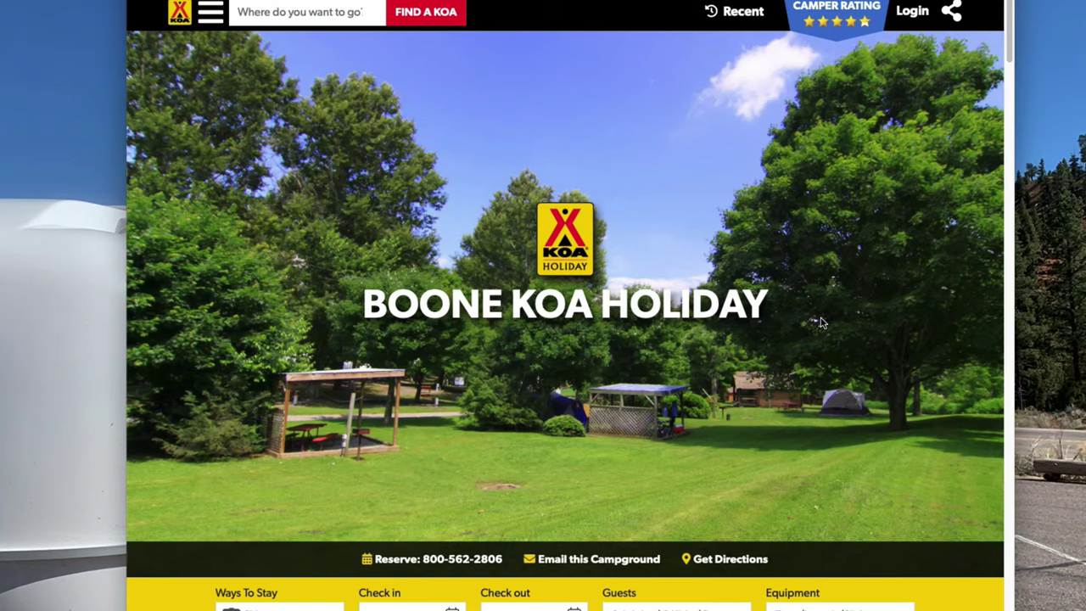
pyautogui.scroll(-6, 548, 417)
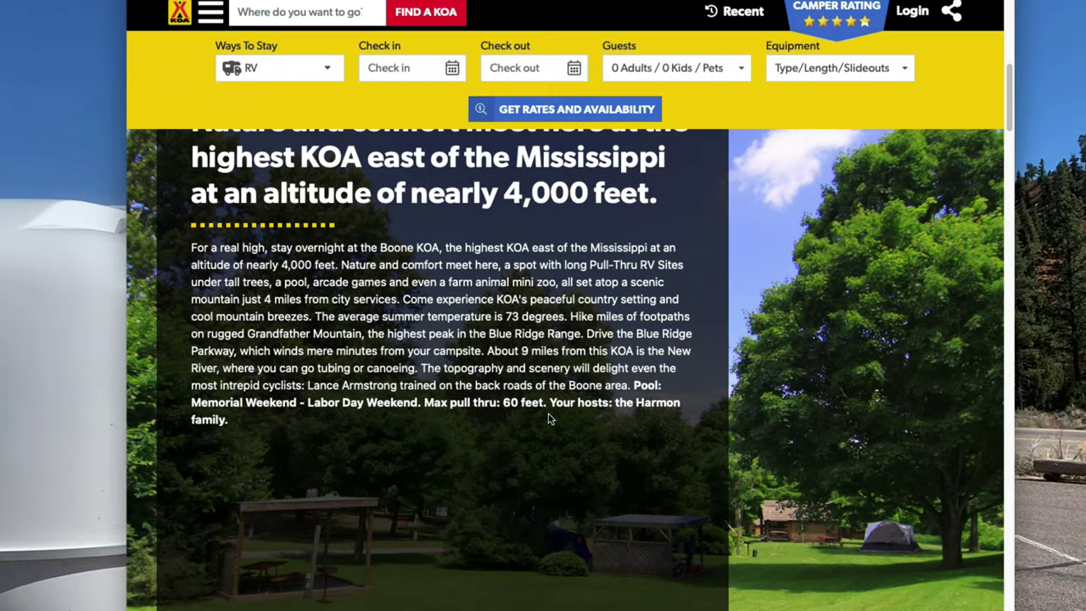
pyautogui.scroll(-10, 548, 417)
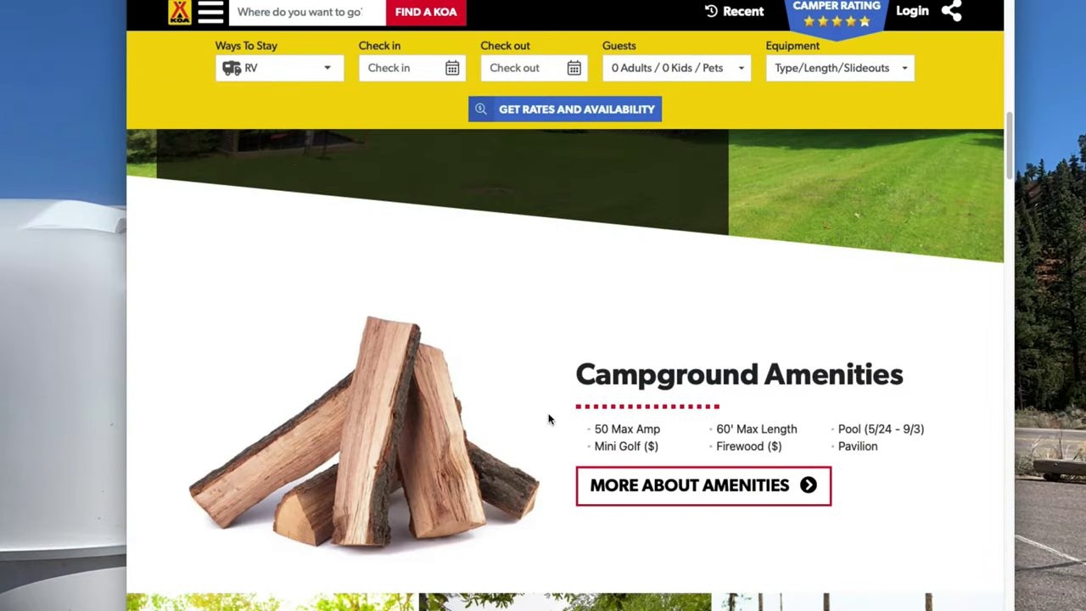
pyautogui.scroll(-10, 548, 417)
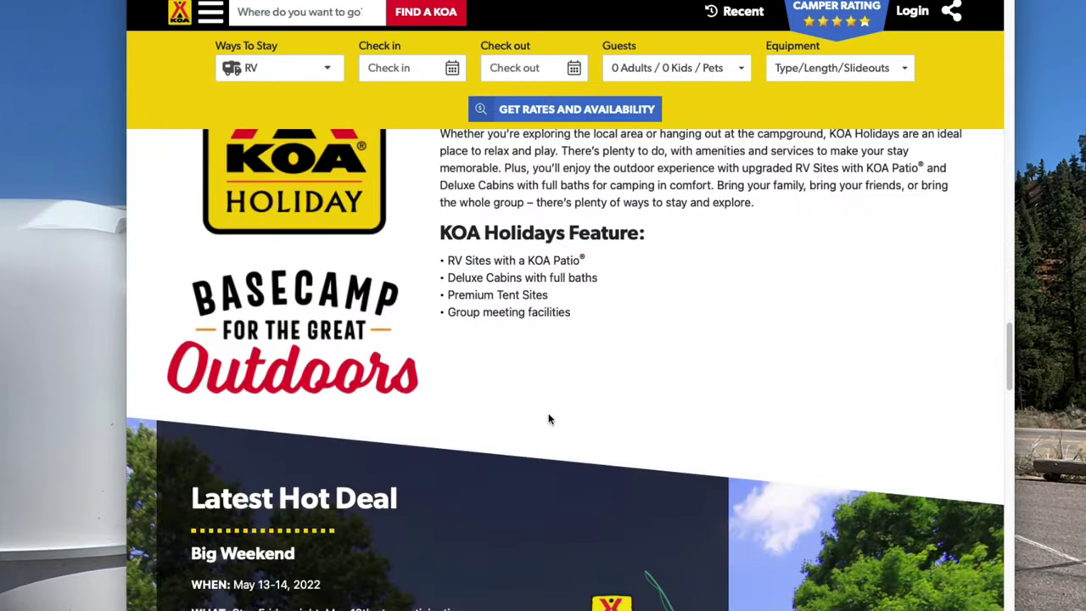
pyautogui.scroll(4, 548, 416)
pyautogui.scroll(15, 548, 417)
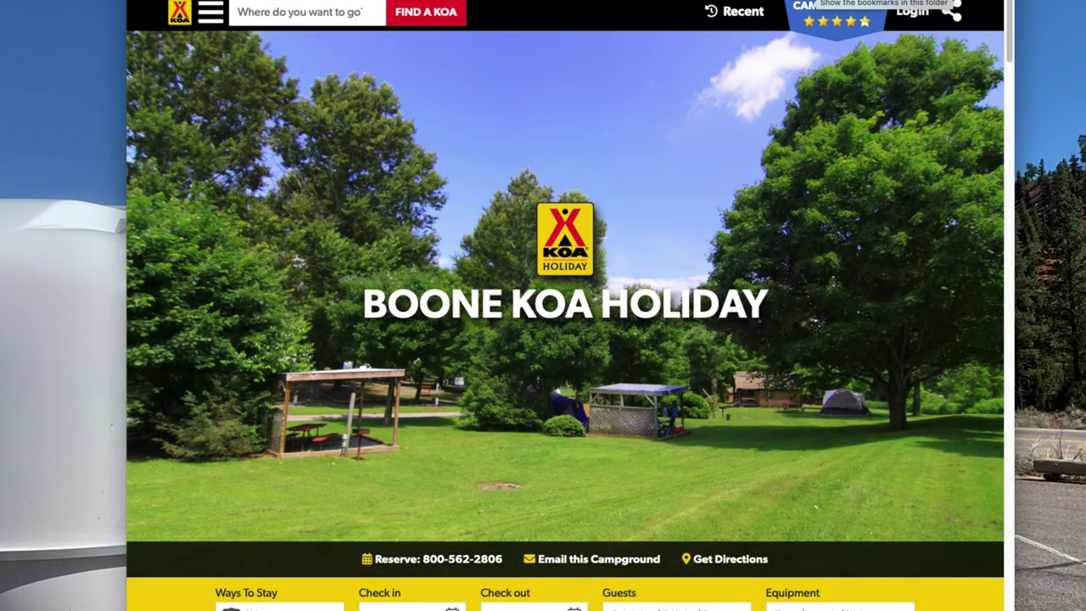
# Open RV Parky from the bookmarks and resume the saved 'boone' trip from Yulee to Boone
pyautogui.click(819, 2)
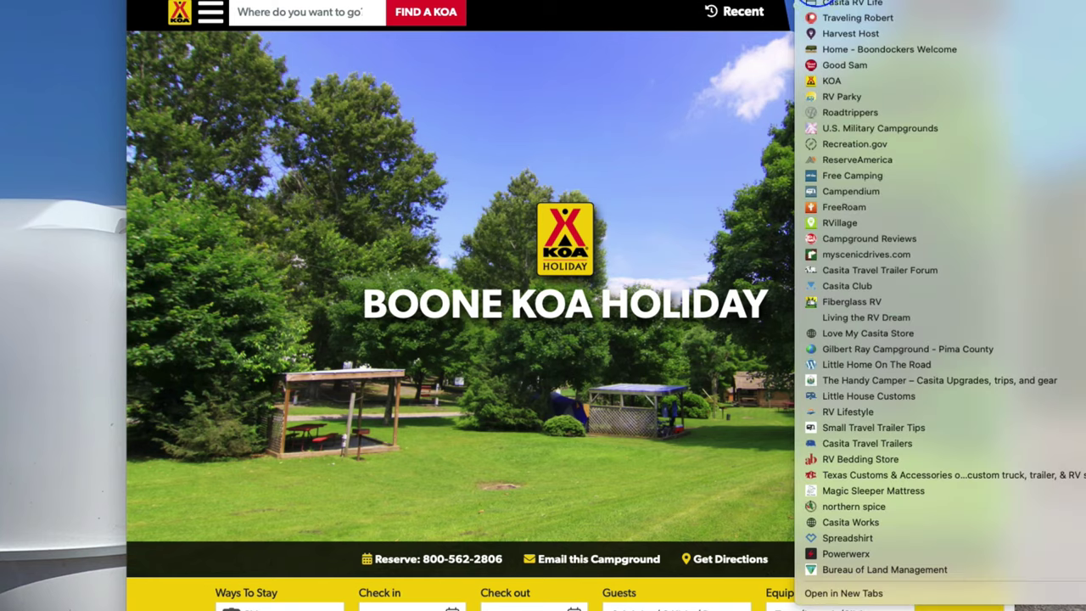
pyautogui.click(835, 96)
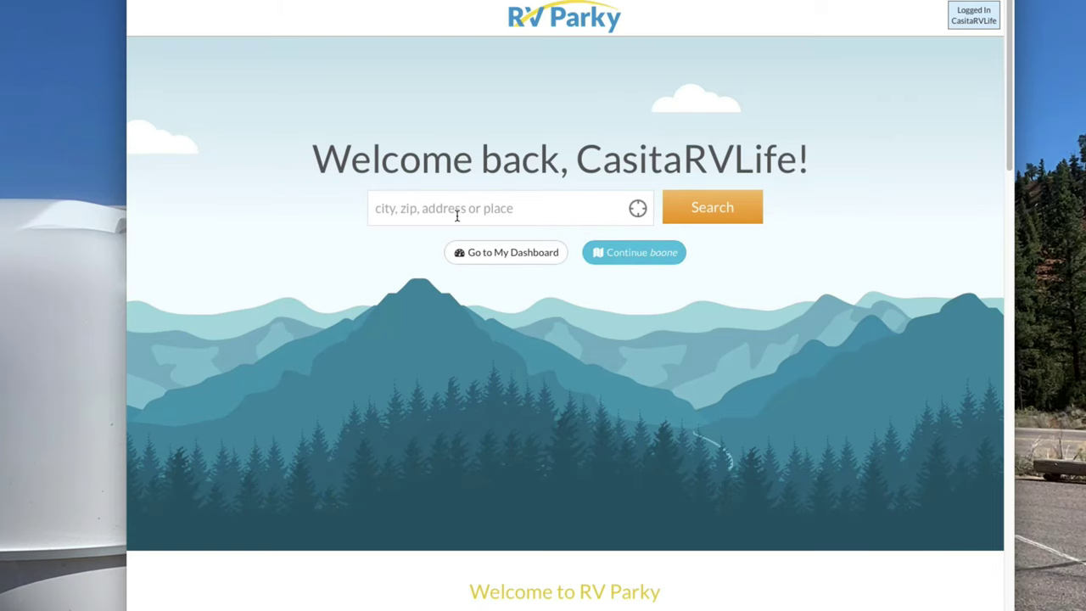
pyautogui.click(643, 256)
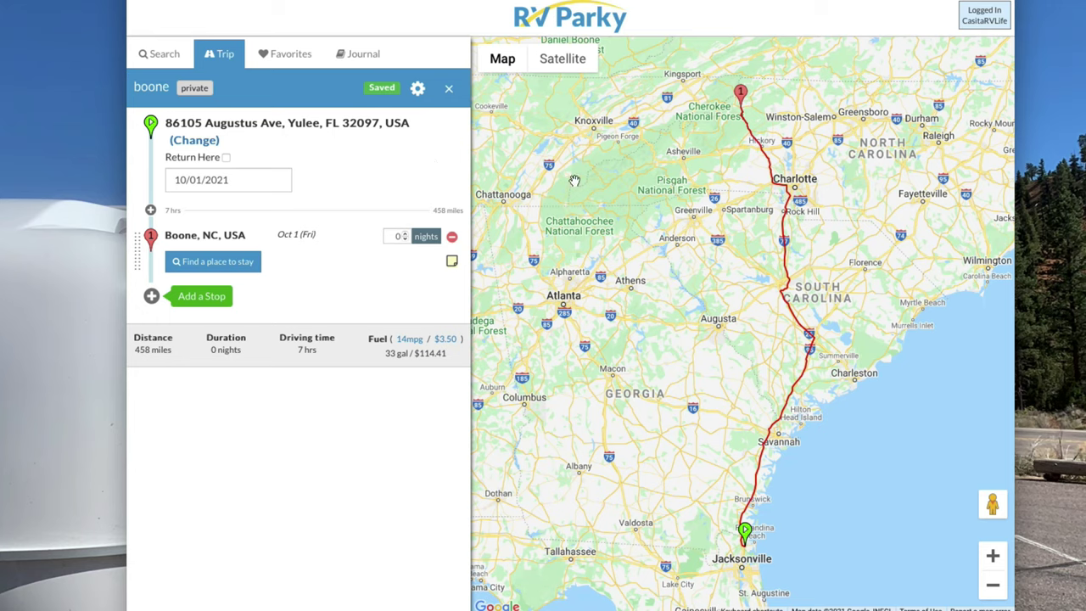
pyautogui.click(449, 90)
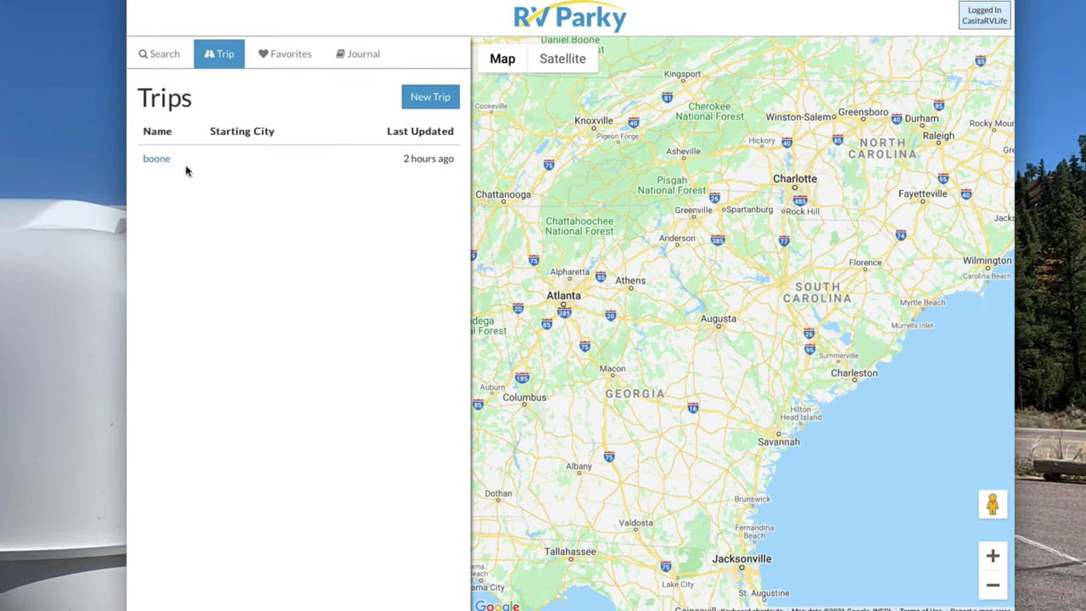
pyautogui.click(157, 159)
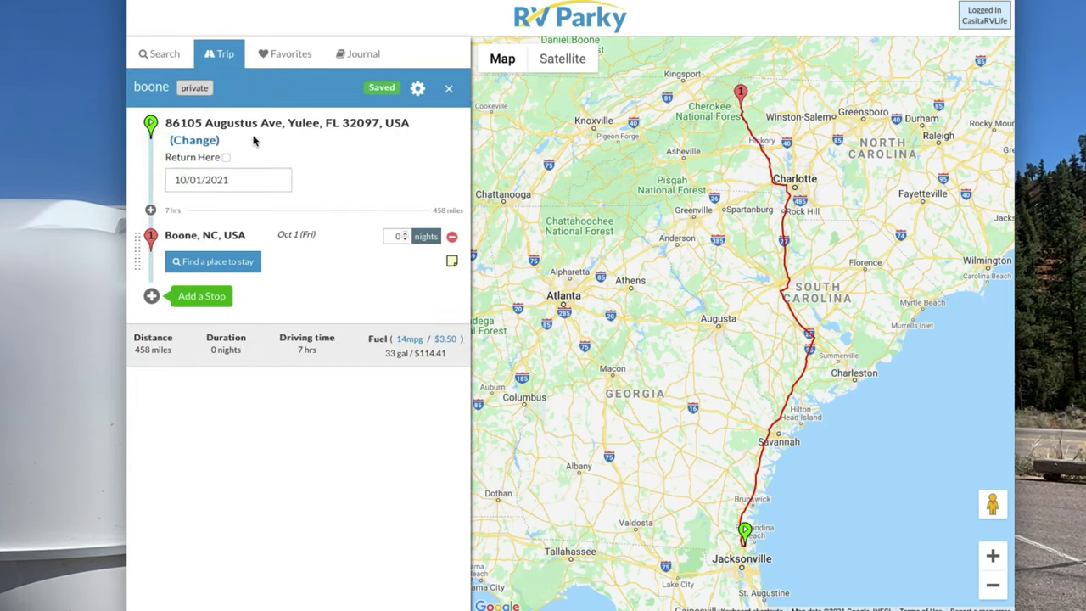
pyautogui.click(417, 89)
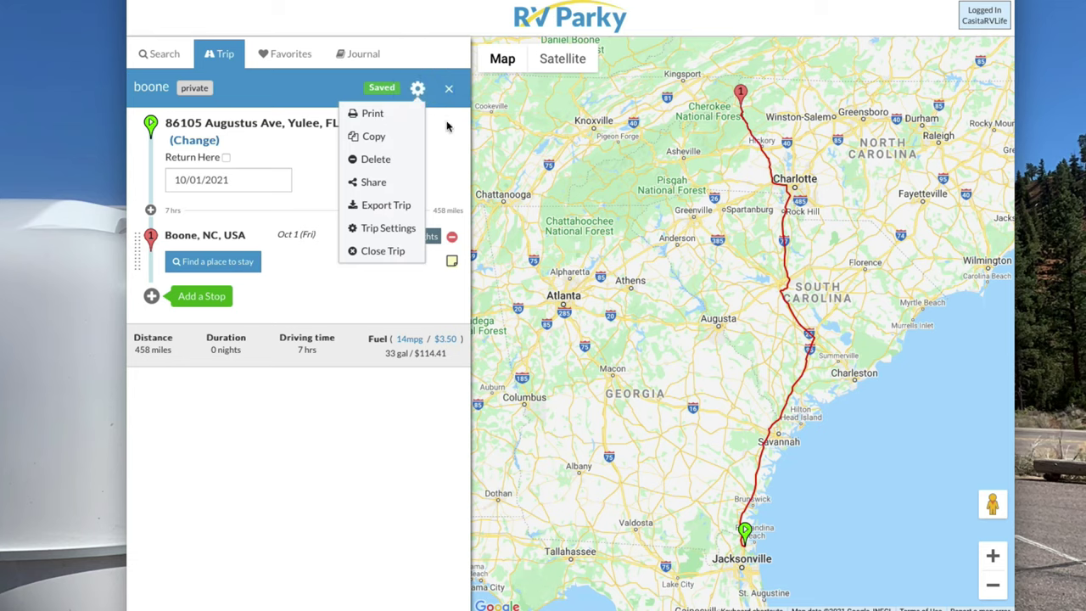
pyautogui.click(446, 123)
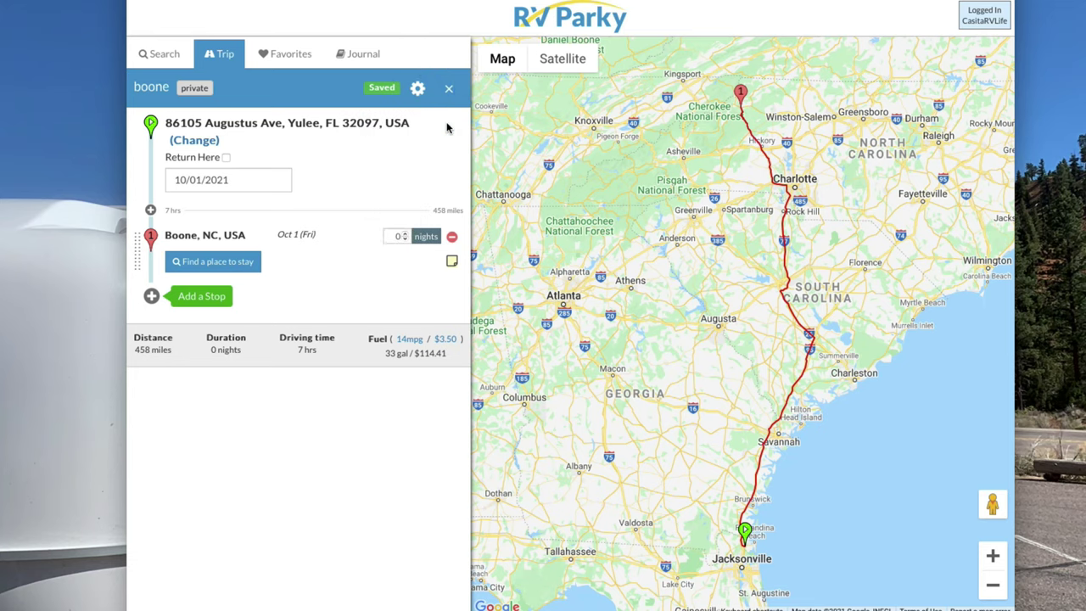